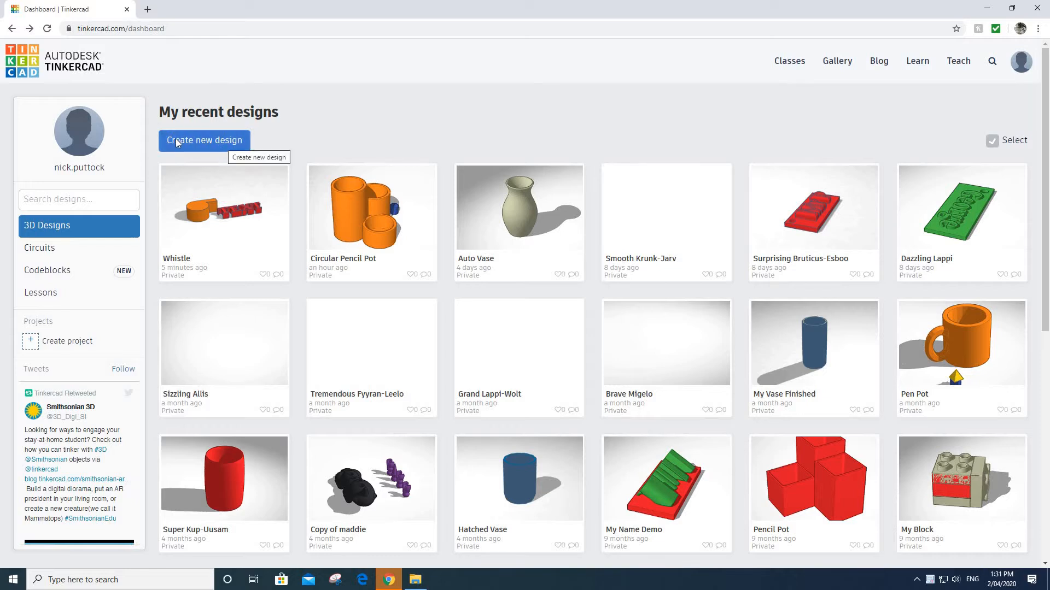
# Create a new 3D design.
pyautogui.click(222, 140)
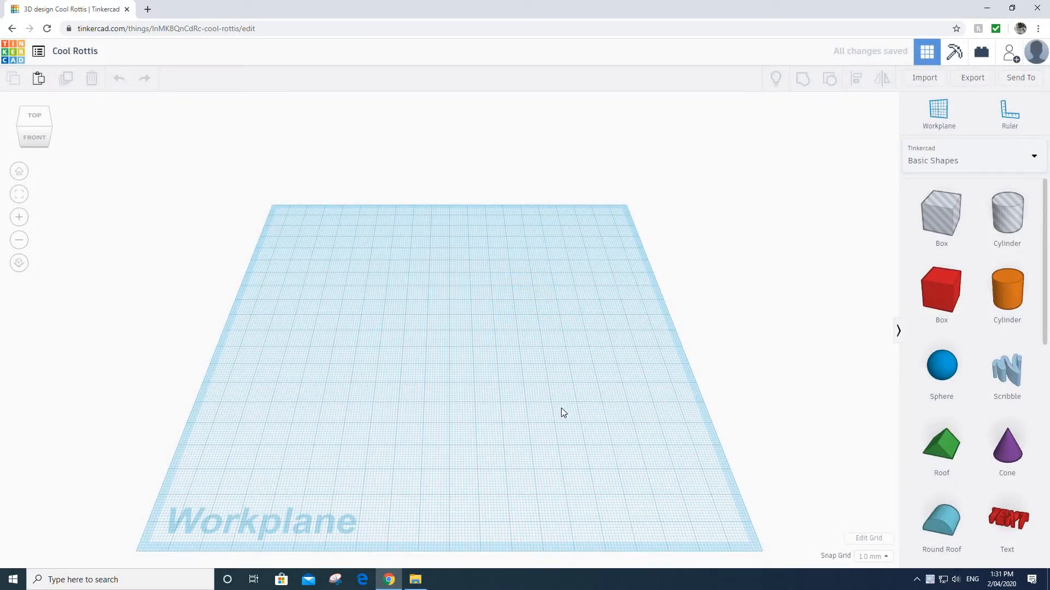
pyautogui.scroll(-4, 561, 408)
pyautogui.scroll(4, 484, 426)
pyautogui.moveTo(483, 422); pyautogui.dragTo(406, 350, button='right')
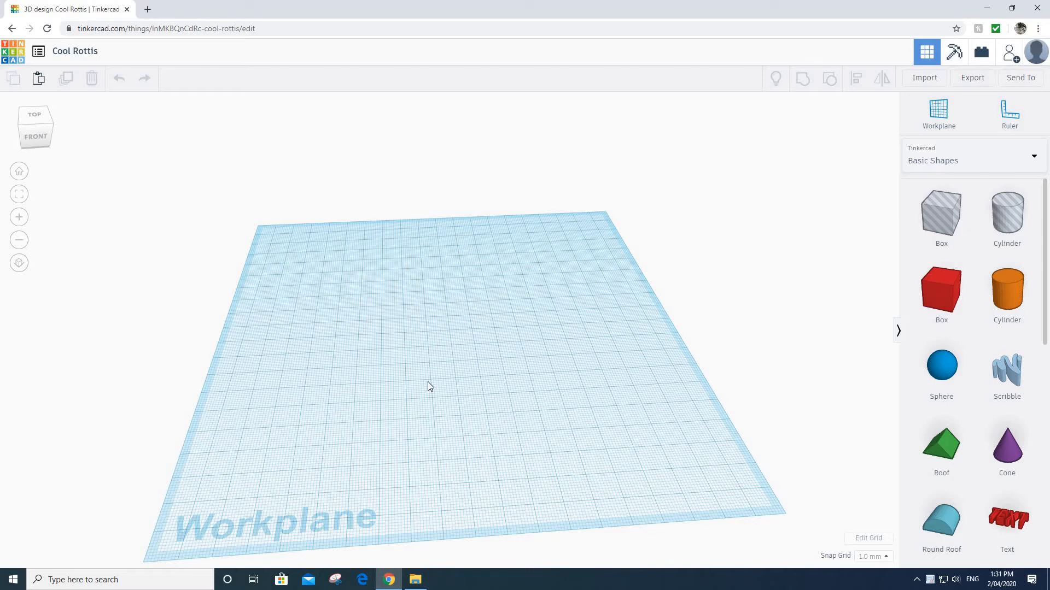
pyautogui.scroll(2, 456, 426)
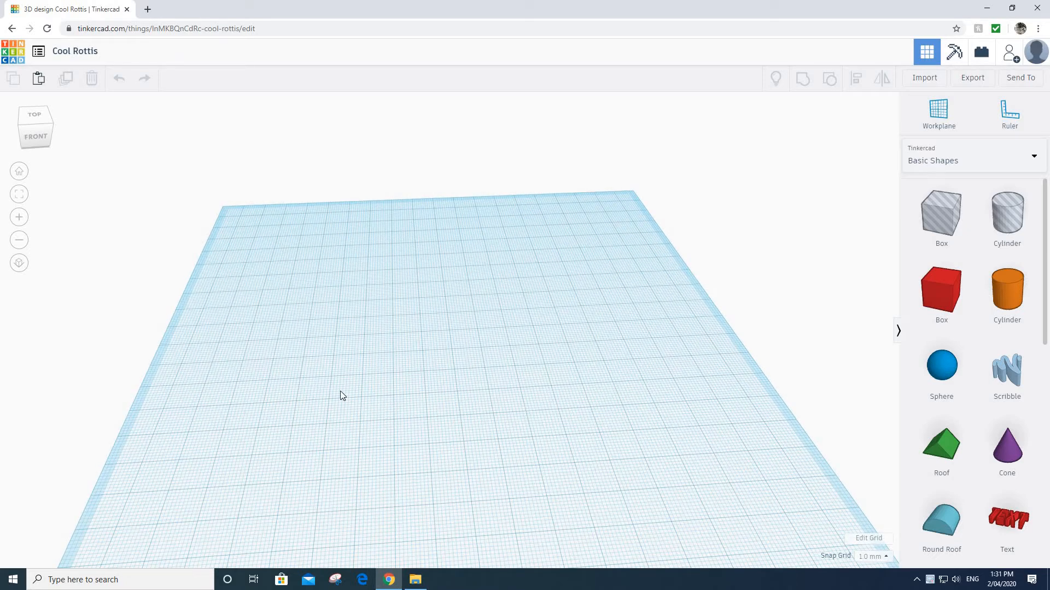
pyautogui.moveTo(552, 367); pyautogui.dragTo(493, 343, button='right')
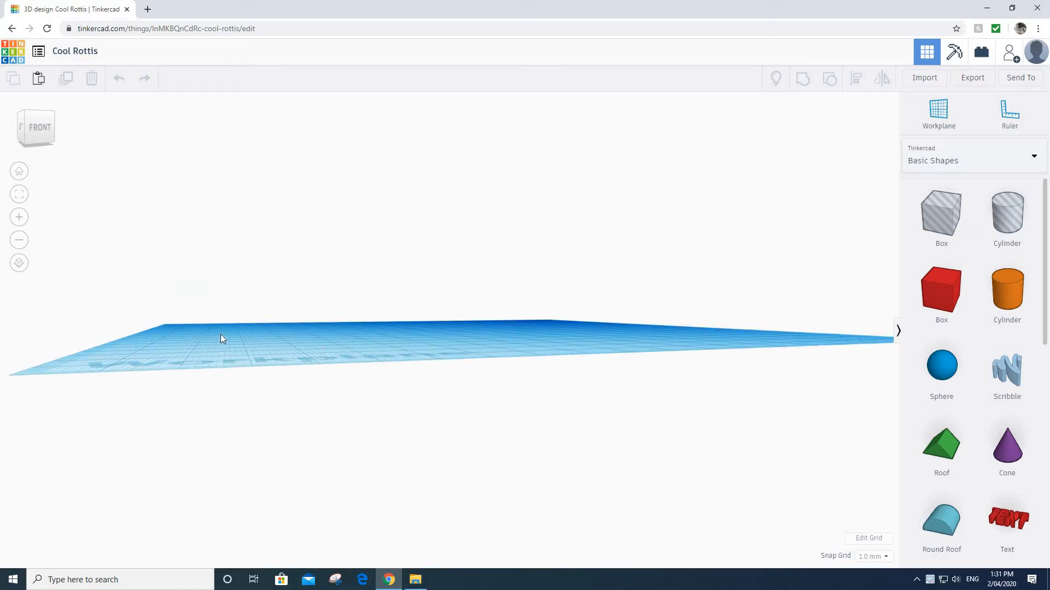
pyautogui.moveTo(220, 335); pyautogui.dragTo(563, 349, button='right')
pyautogui.moveTo(246, 356); pyautogui.dragTo(418, 393, button='right')
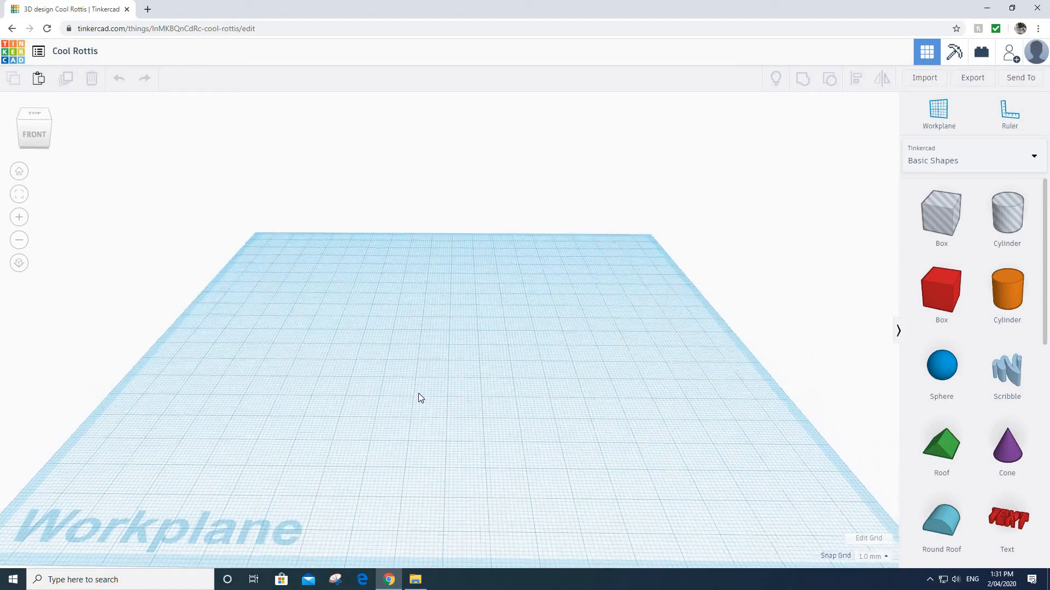
# Rename the design as My Nametag.
pyautogui.click(74, 54)
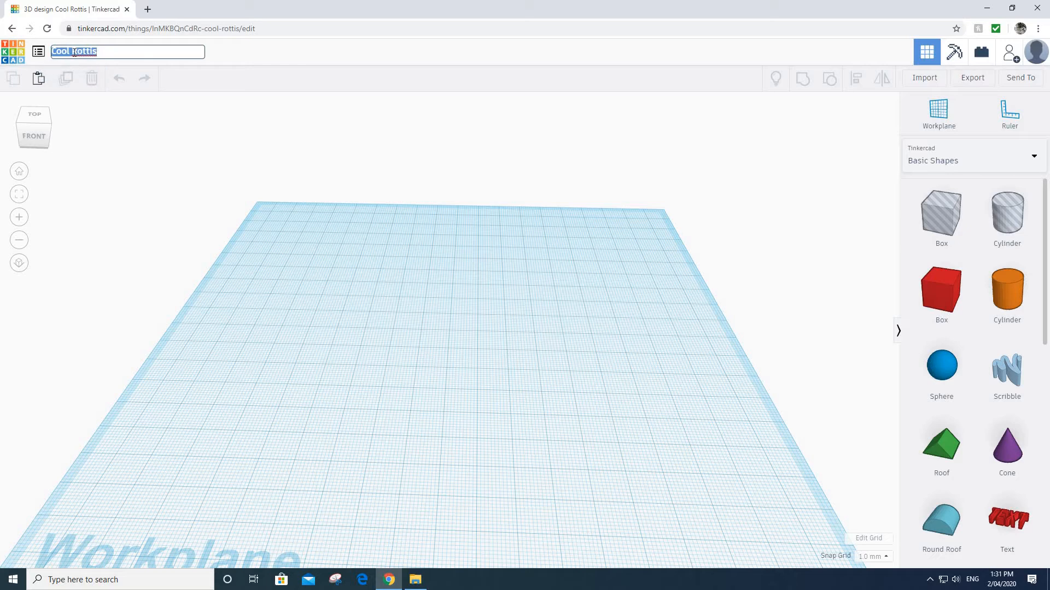
pyautogui.write('My Nametag')
pyautogui.click(467, 298)
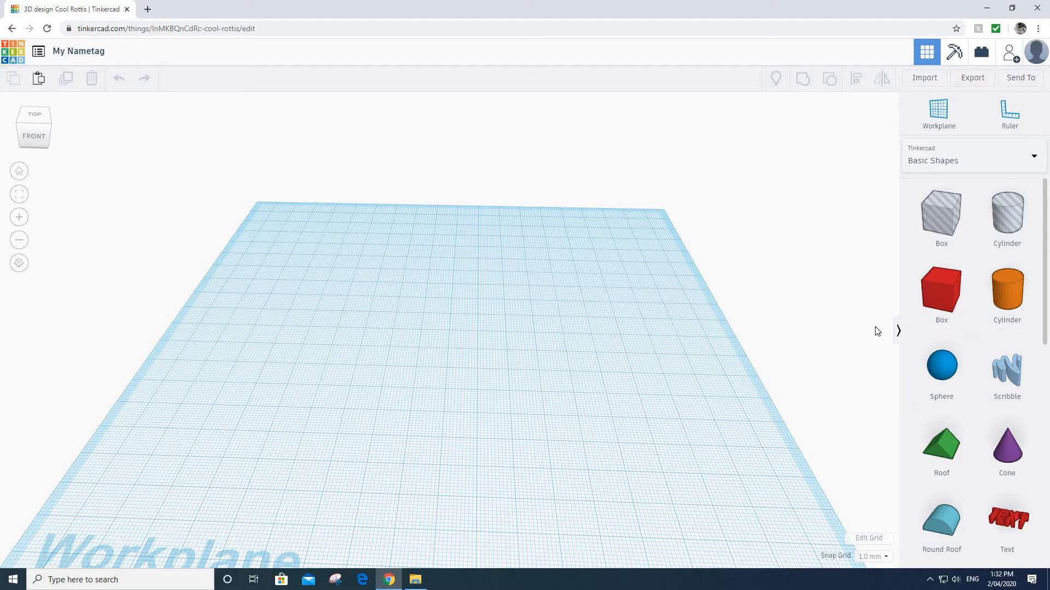
# Look through the Basic Shapes collection and switch the shape library to Text and numbers.
pyautogui.scroll(-1, 958, 307)
pyautogui.scroll(1, 971, 235)
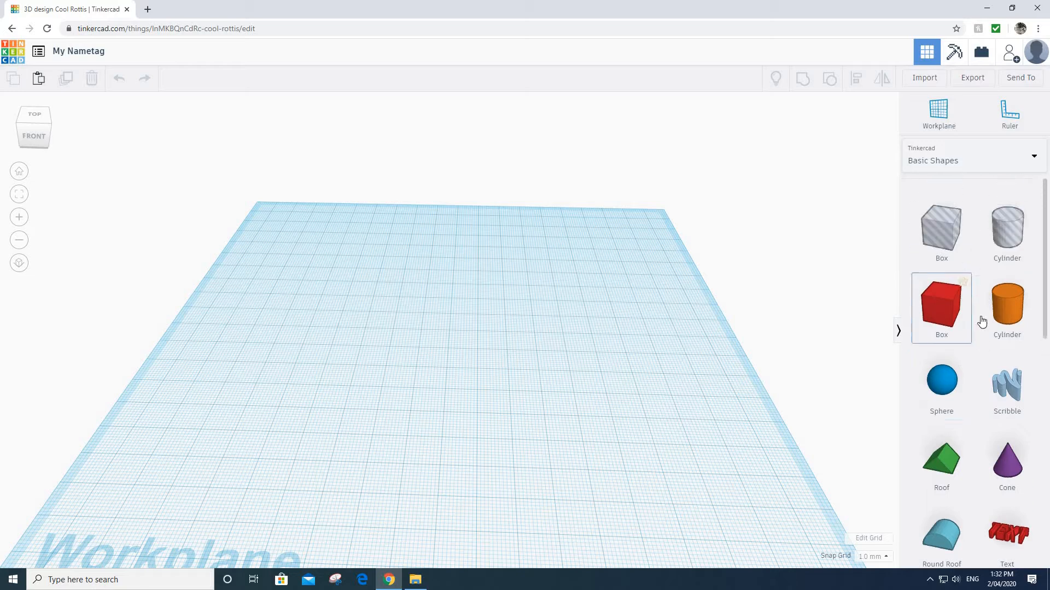
pyautogui.scroll(-1, 979, 328)
pyautogui.scroll(-10, 975, 332)
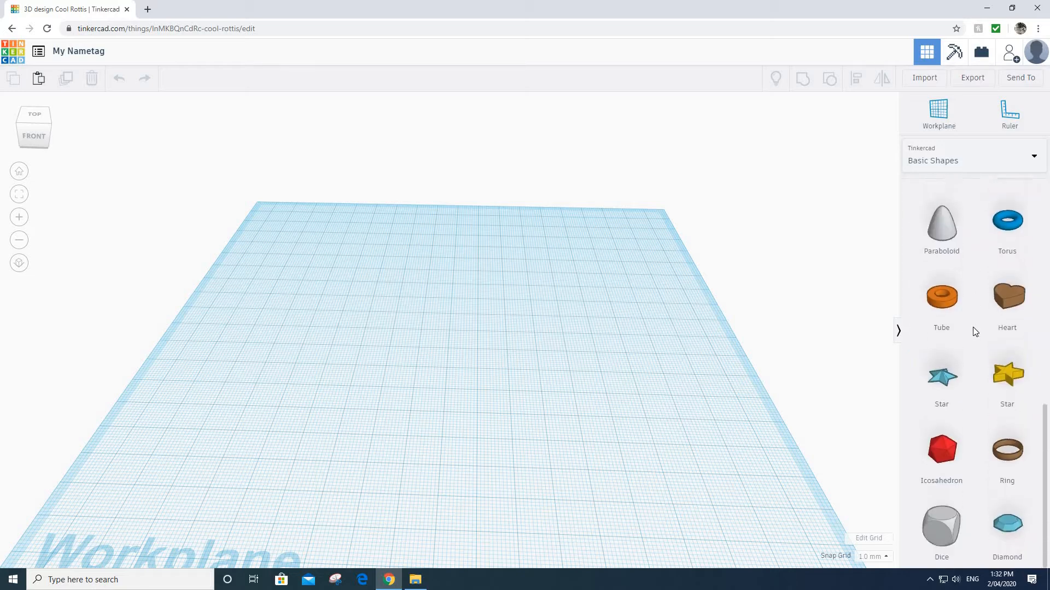
pyautogui.scroll(10, 973, 327)
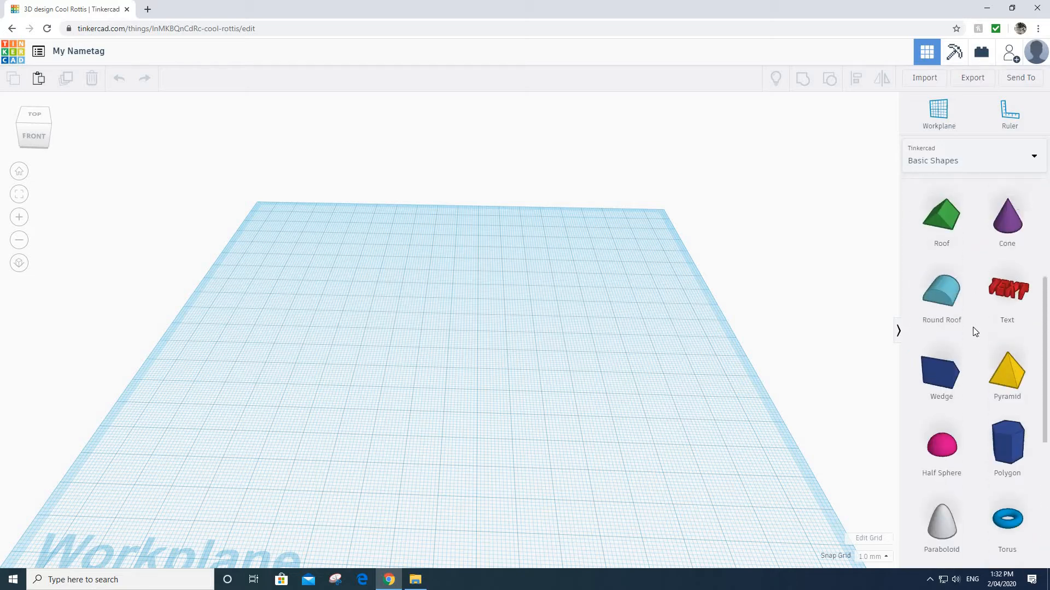
pyautogui.click(1010, 158)
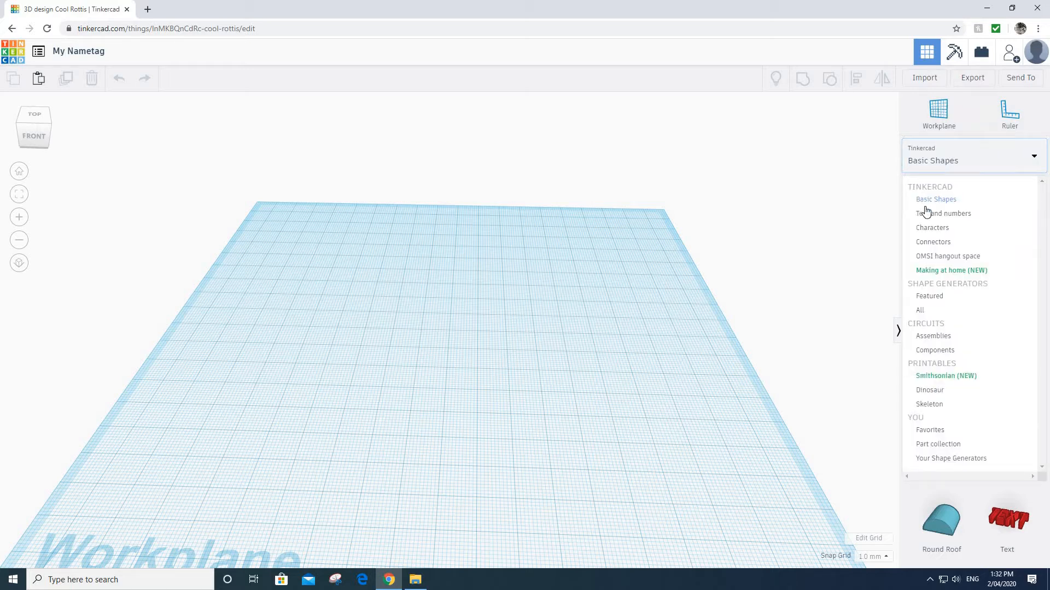
pyautogui.click(993, 218)
# Place an M letter shape near the workplane's left middle and an R shape directly beside it.
pyautogui.scroll(-4, 976, 281)
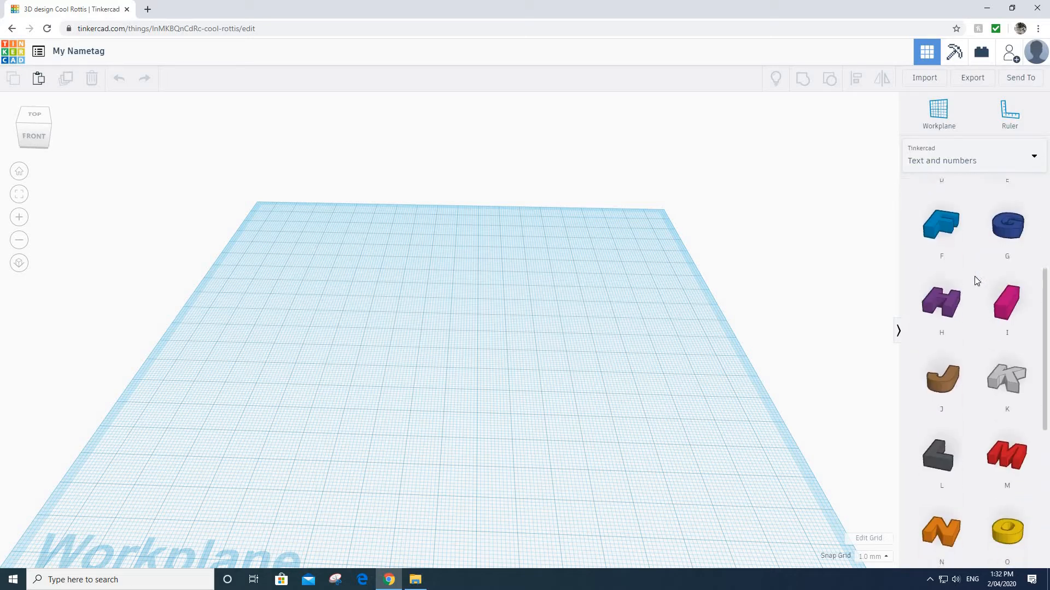
pyautogui.scroll(-6, 973, 273)
pyautogui.scroll(6, 972, 271)
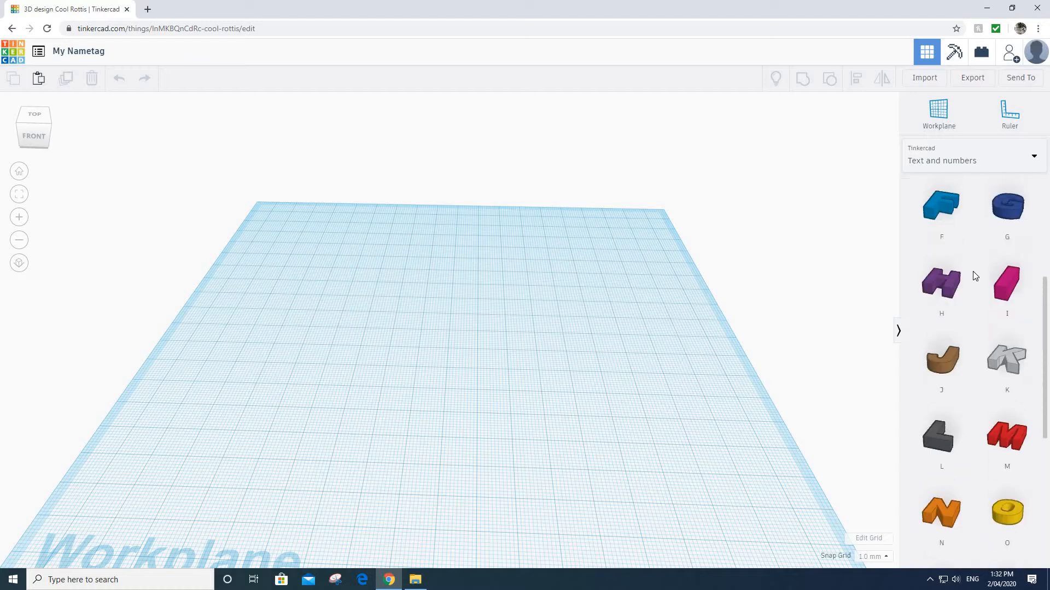
pyautogui.scroll(4, 972, 271)
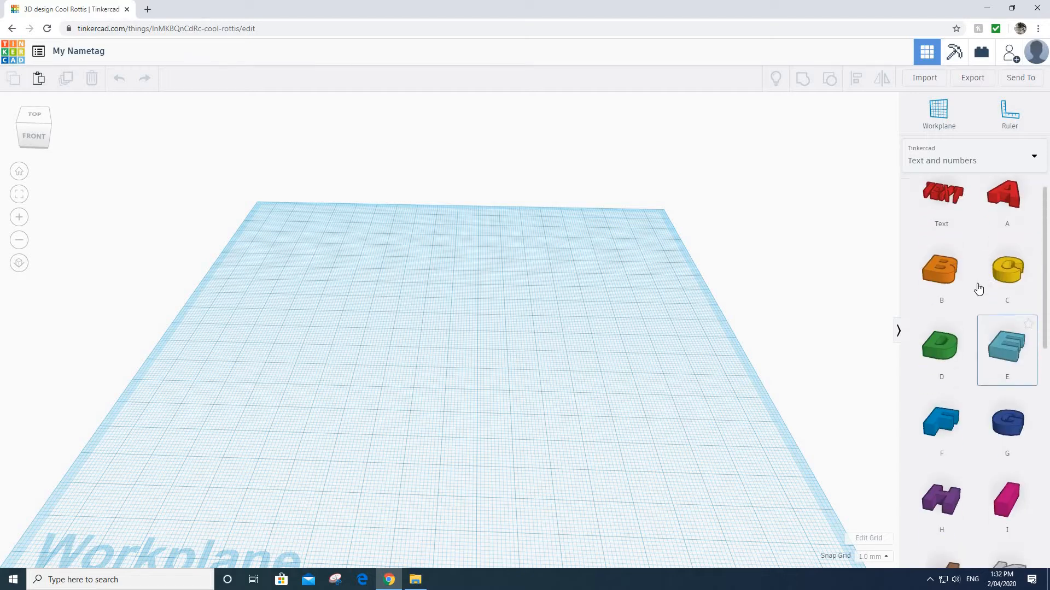
pyautogui.scroll(-6, 978, 289)
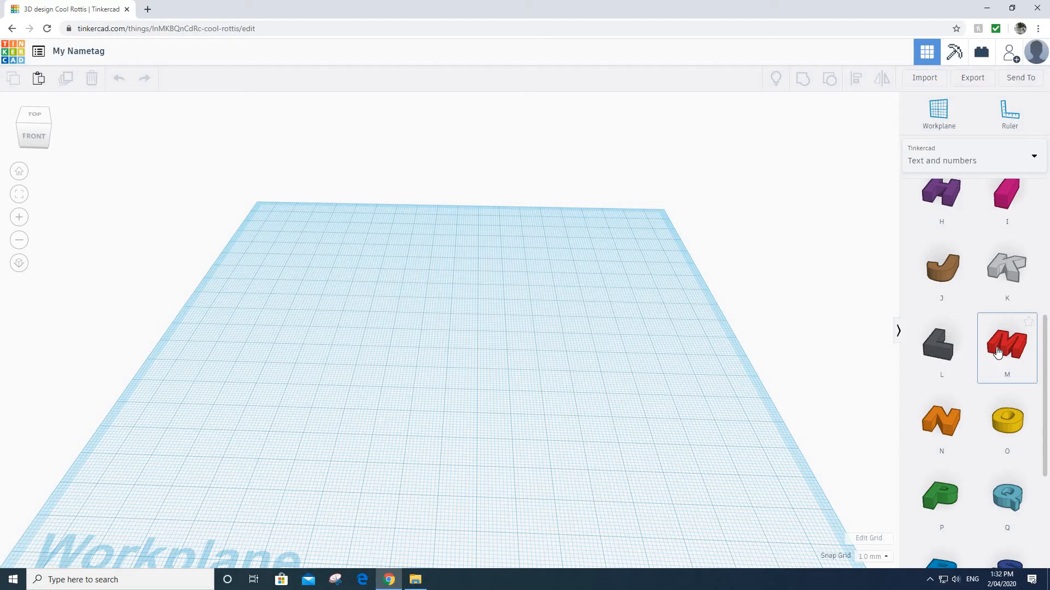
pyautogui.moveTo(810, 334); pyautogui.dragTo(327, 355)
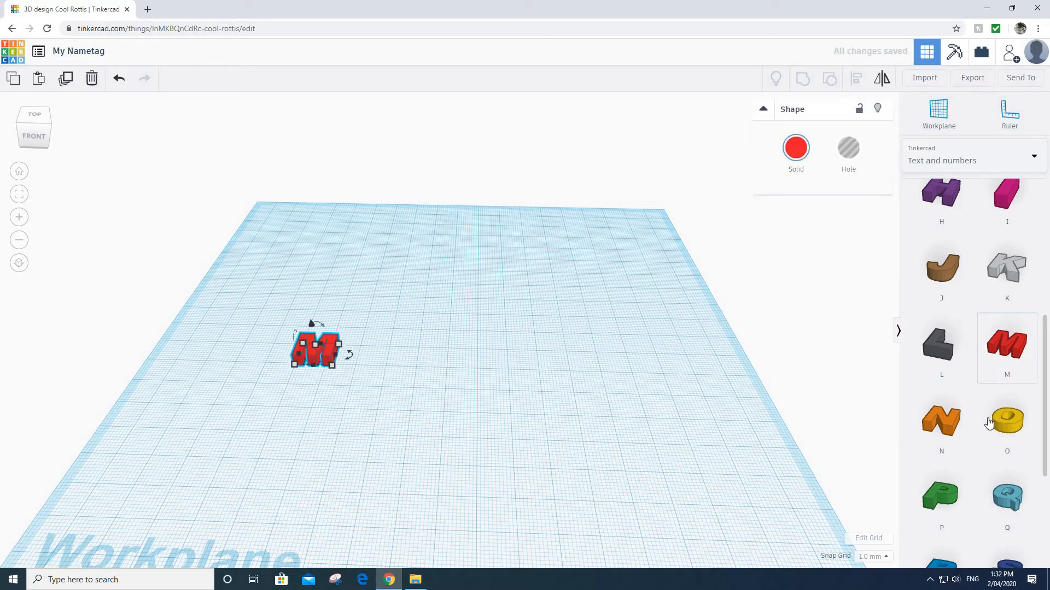
pyautogui.scroll(-1, 944, 501)
pyautogui.moveTo(944, 502); pyautogui.dragTo(353, 361)
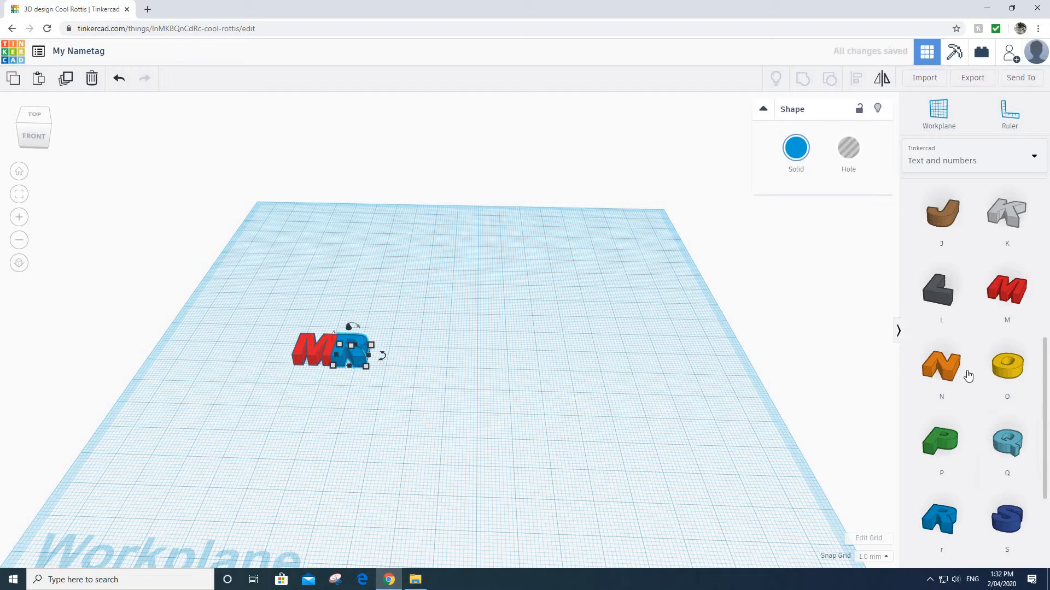
# Place a P letter shape directly after the R, in line with the other letters.
pyautogui.scroll(-2, 967, 375)
pyautogui.scroll(-1, 972, 394)
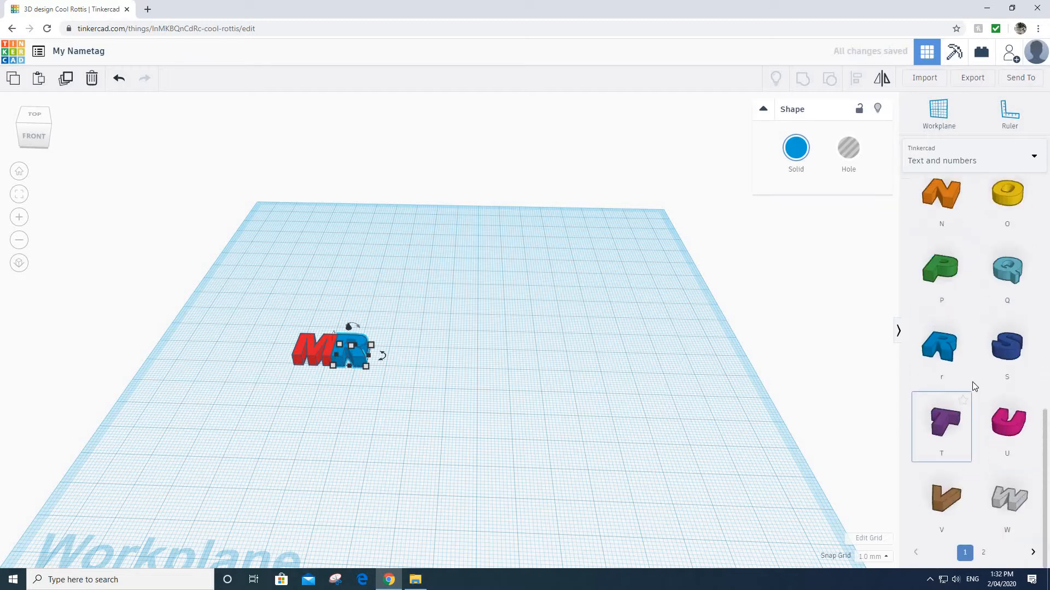
pyautogui.scroll(3, 1006, 409)
pyautogui.scroll(-2, 989, 430)
pyautogui.scroll(-1, 986, 440)
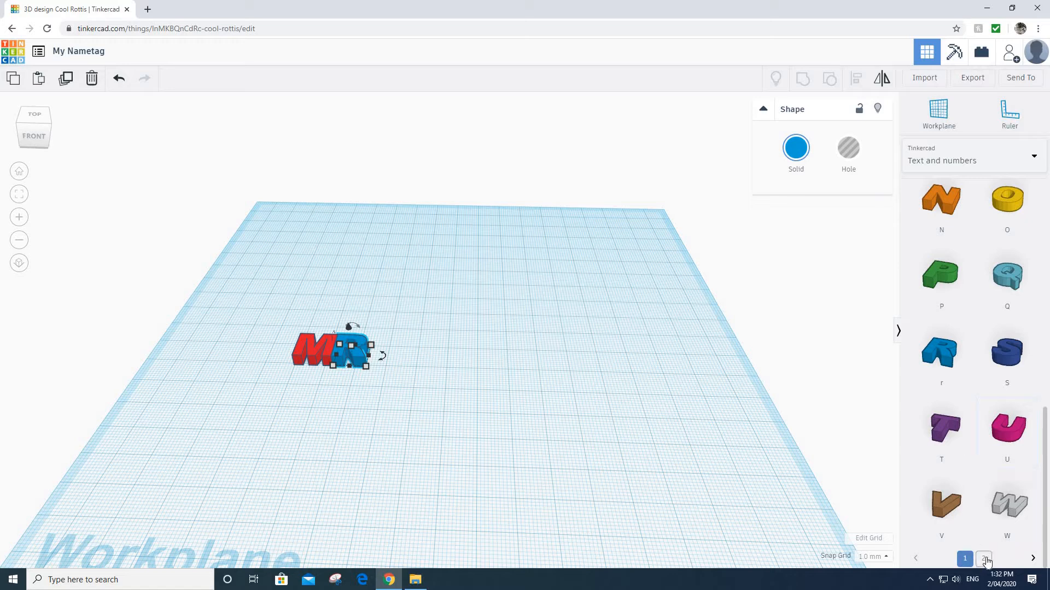
pyautogui.moveTo(939, 276); pyautogui.dragTo(378, 360)
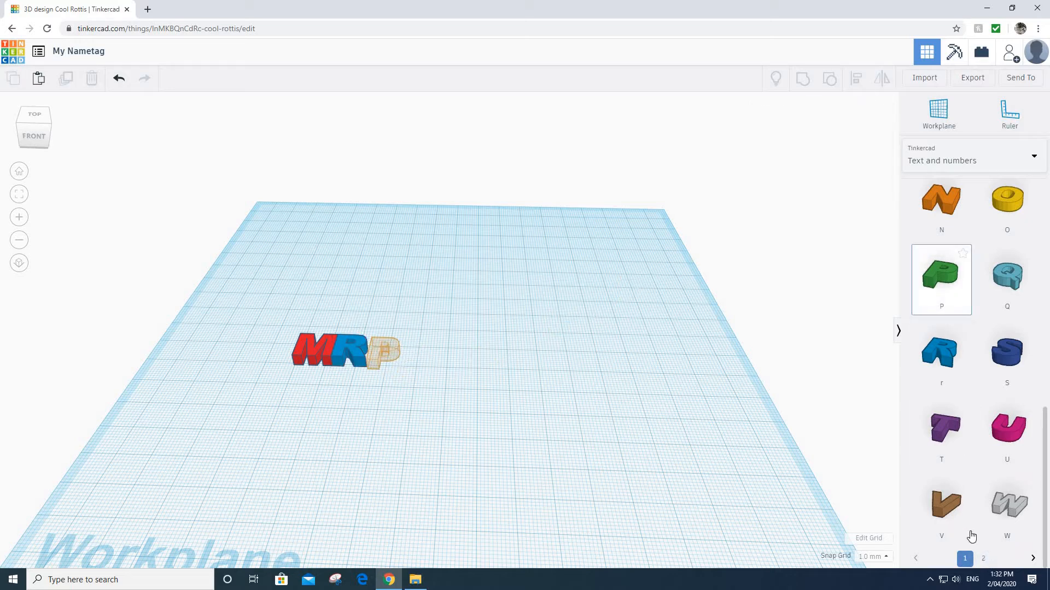
# Look through the second page of letters, numbers and symbols, and return to the first page.
pyautogui.click(984, 559)
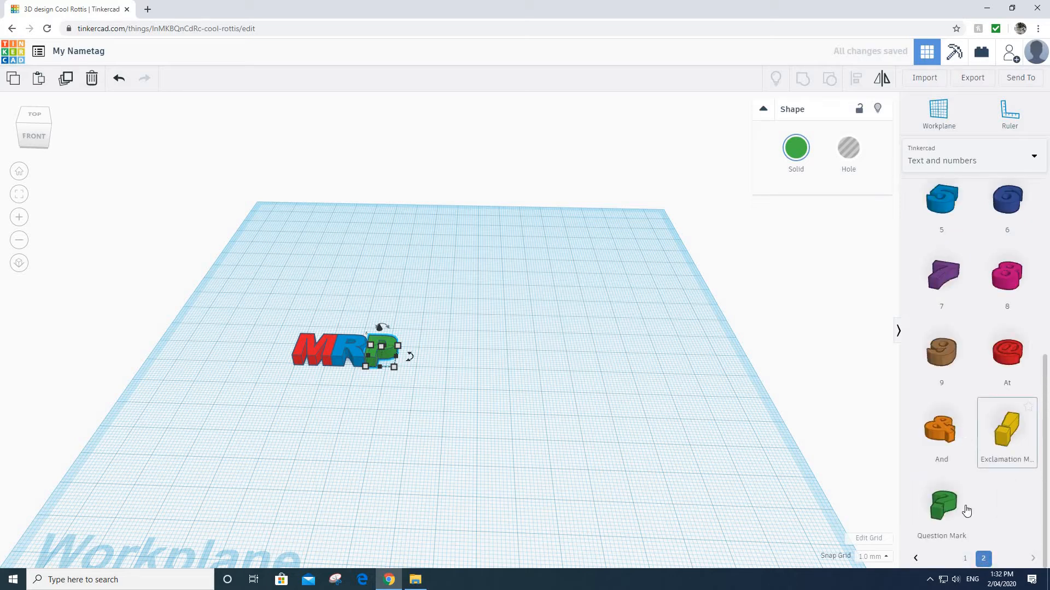
pyautogui.scroll(4, 963, 427)
pyautogui.scroll(2, 963, 328)
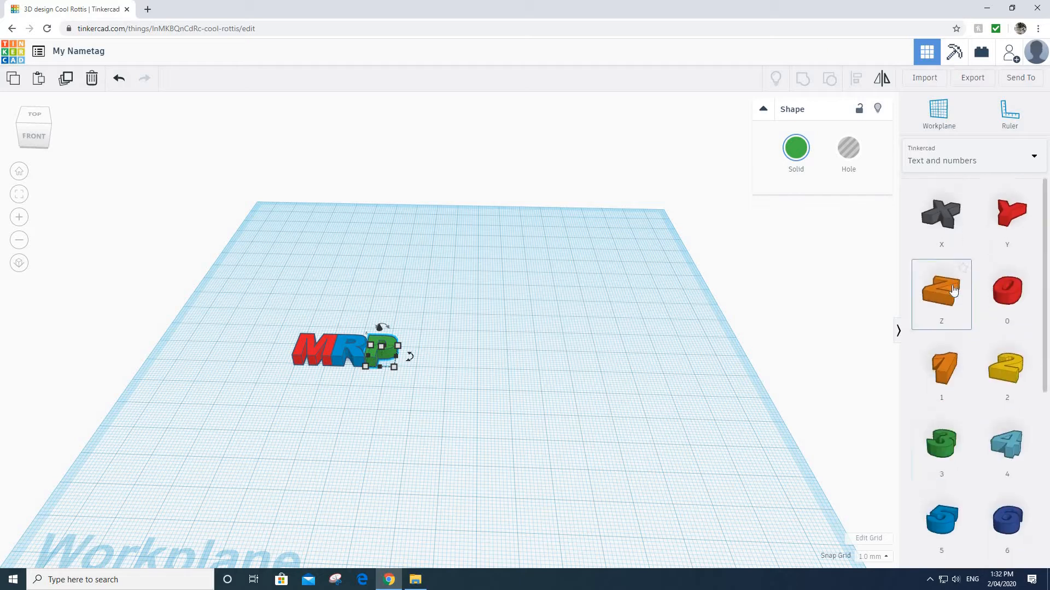
pyautogui.scroll(-2, 983, 405)
pyautogui.scroll(-4, 983, 405)
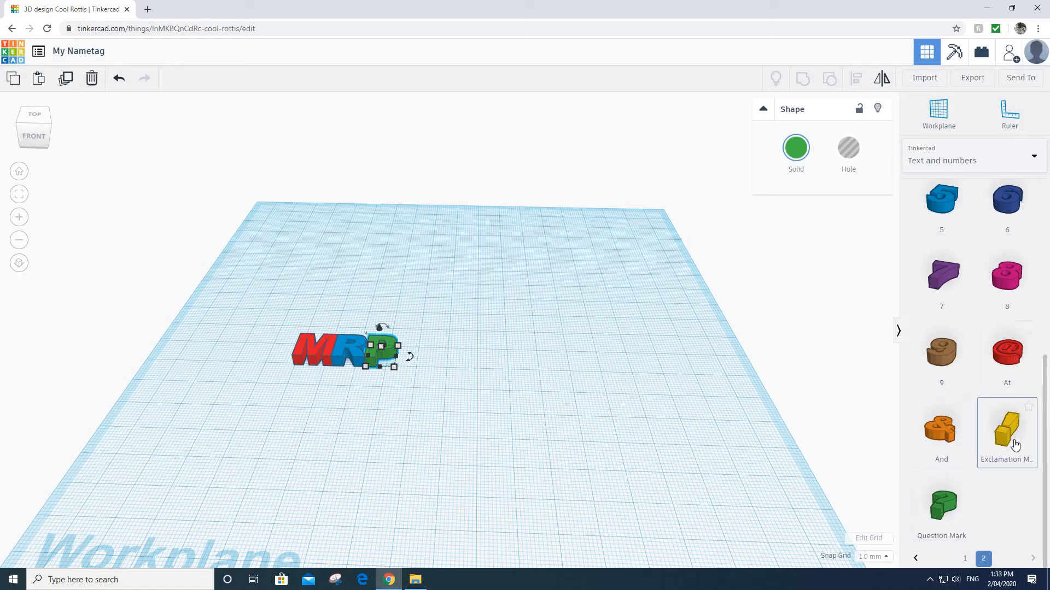
pyautogui.click(965, 559)
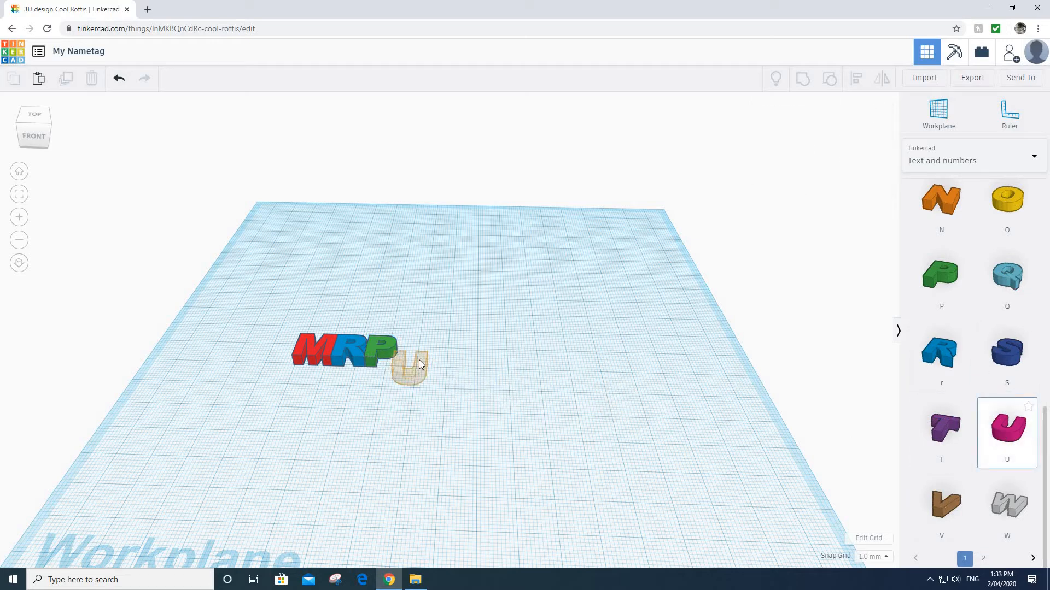
# Continue the surname after the P with its next four letter shapes, placed side by side in the same row.
pyautogui.click(411, 363)
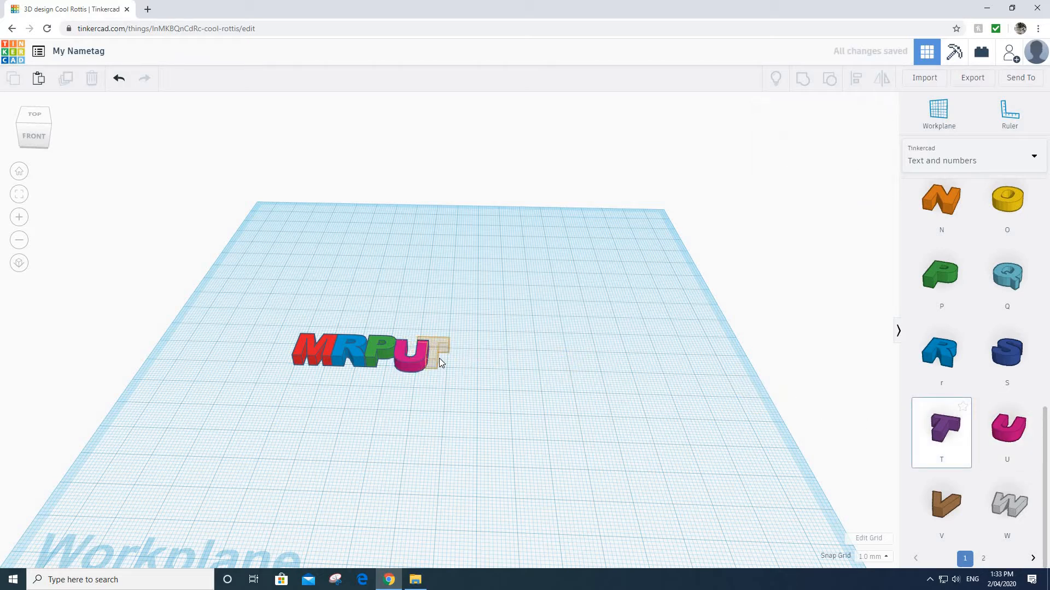
pyautogui.click(437, 352)
pyautogui.click(934, 428)
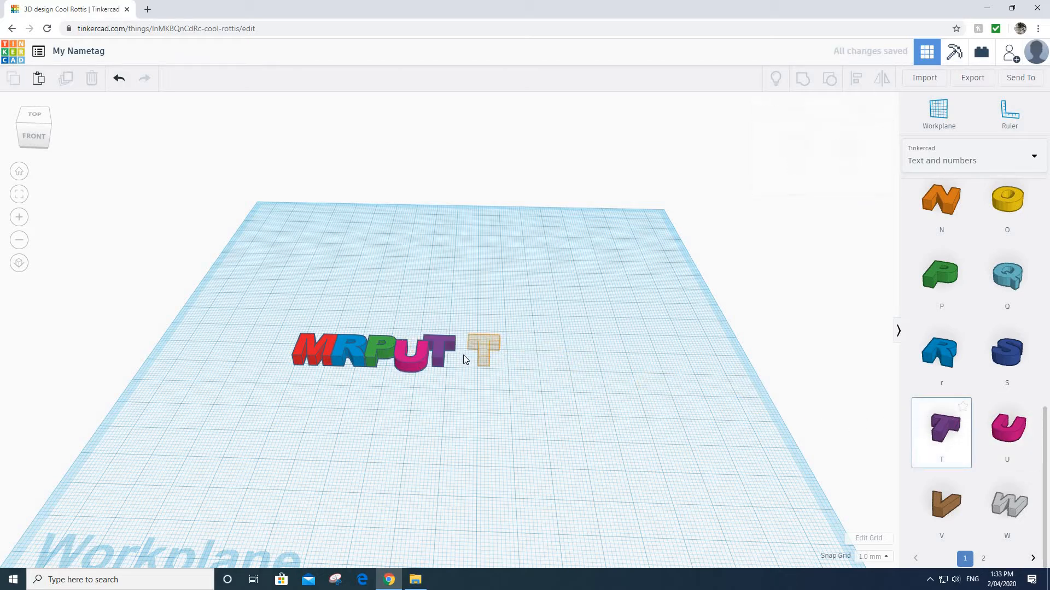
pyautogui.click(465, 356)
pyautogui.scroll(2, 995, 394)
pyautogui.click(1007, 308)
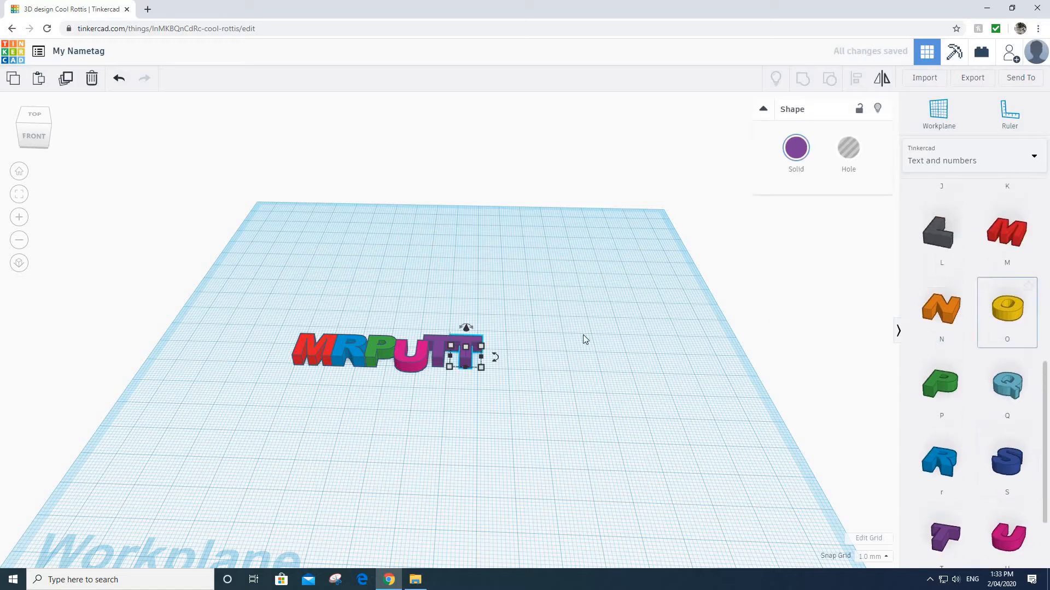
pyautogui.click(491, 362)
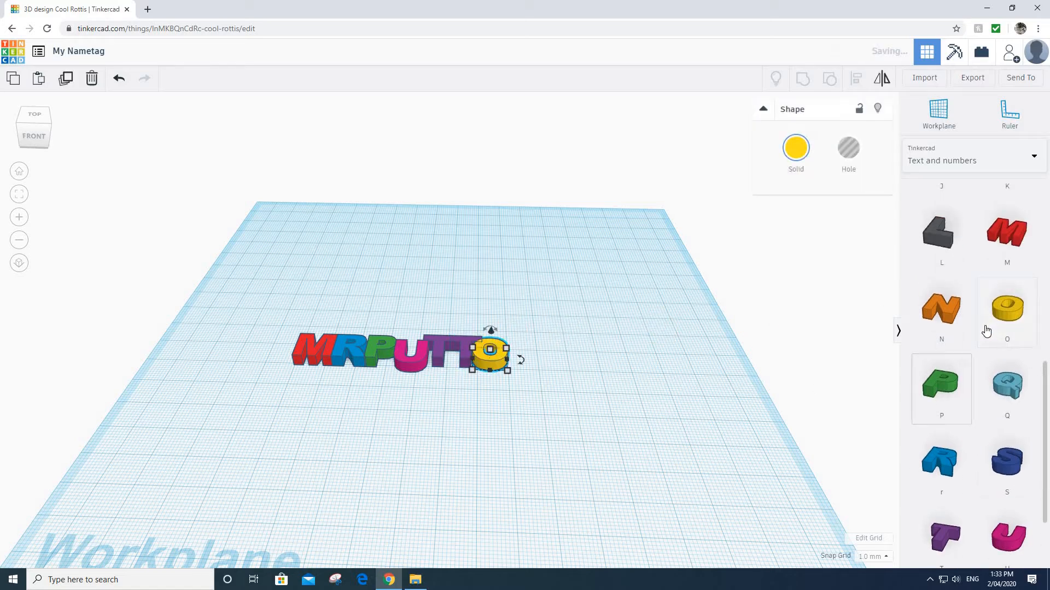
# Place the last two letter shapes of the surname at the end of the row.
pyautogui.scroll(3, 987, 331)
pyautogui.scroll(5, 987, 331)
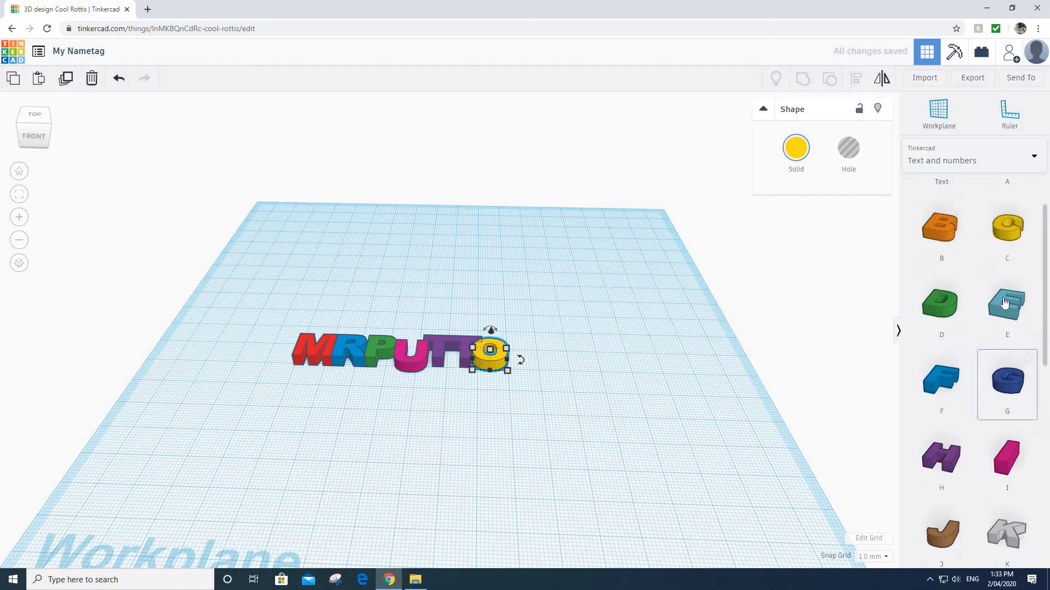
pyautogui.click(1007, 287)
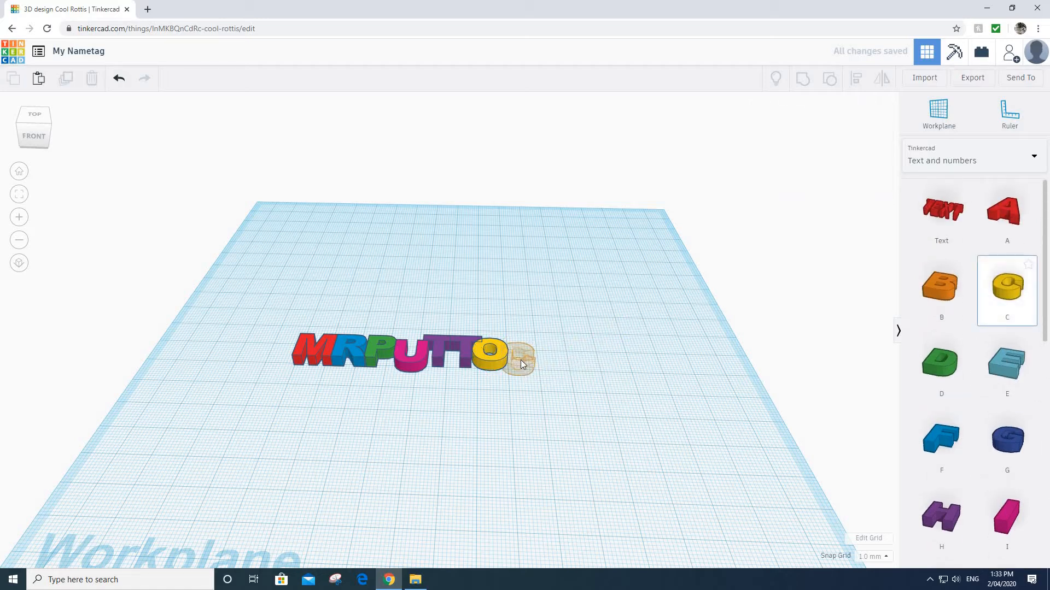
pyautogui.click(520, 360)
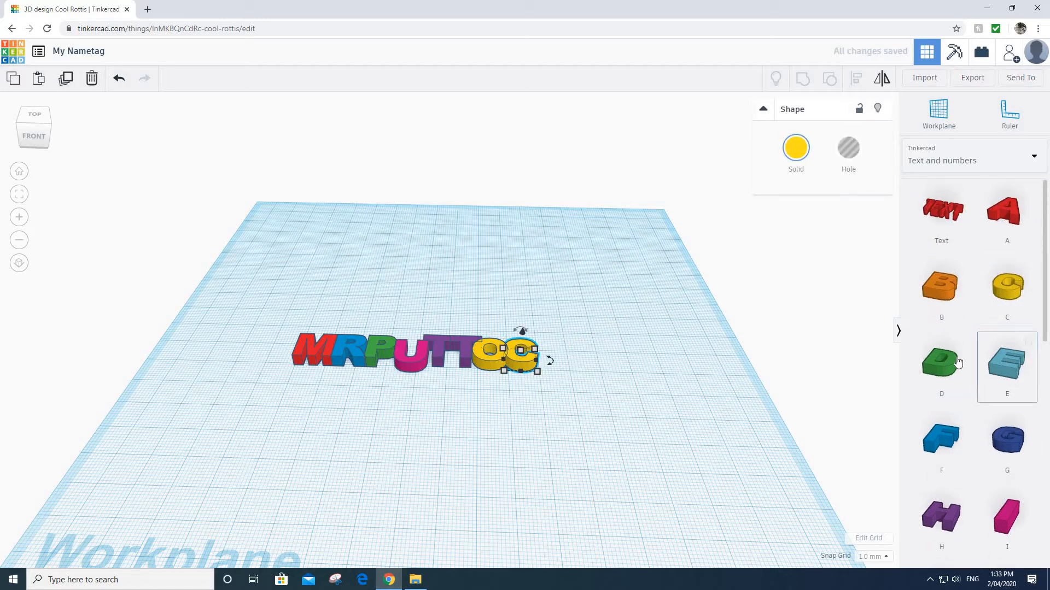
pyautogui.scroll(-4, 958, 363)
pyautogui.click(1006, 371)
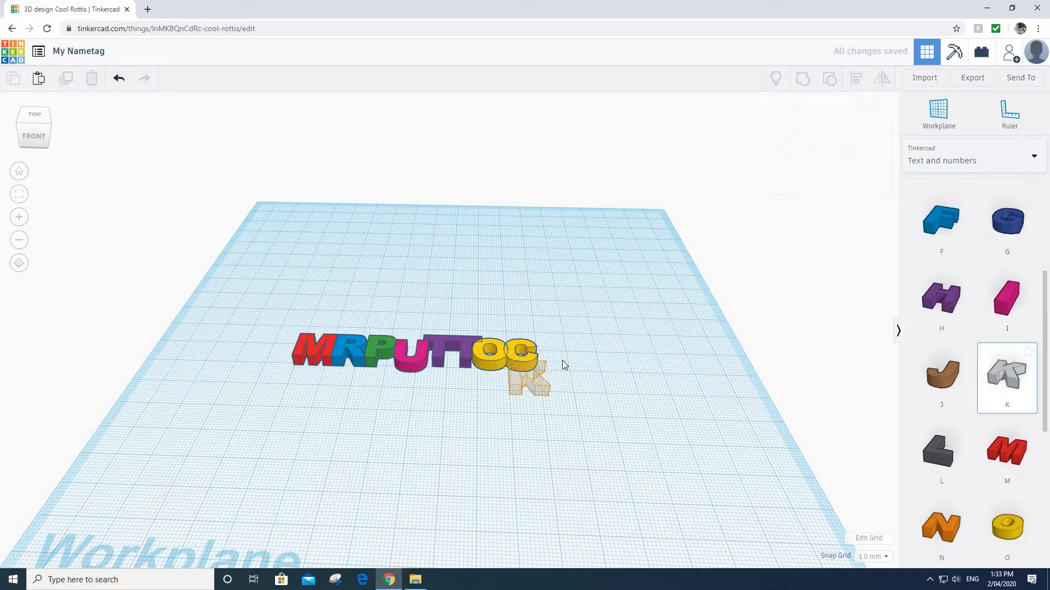
pyautogui.click(550, 359)
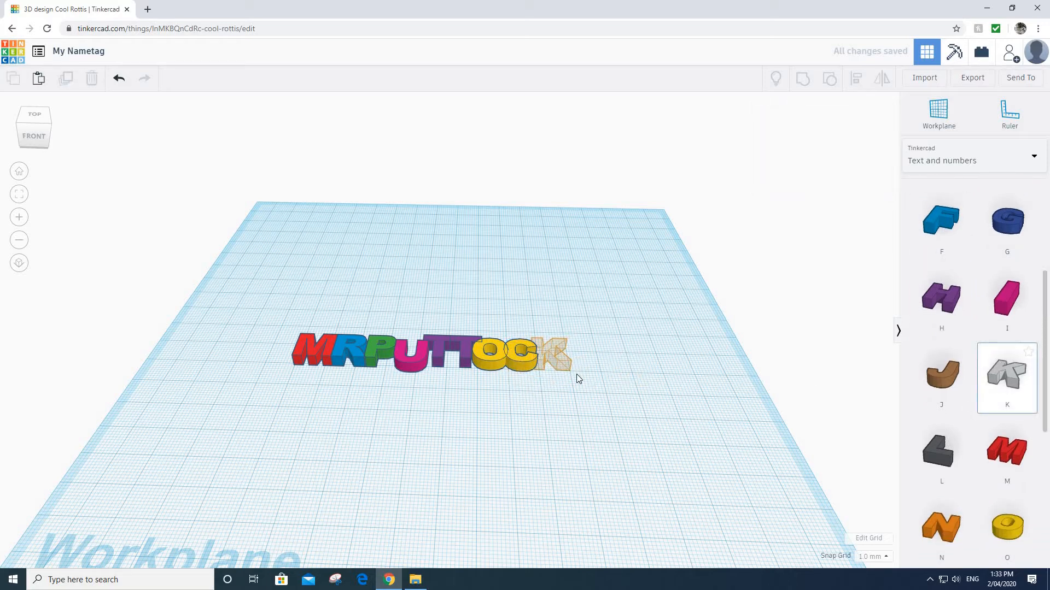
# Recolour the second T with the medium dark blue preset and the C with the dark orange preset.
pyautogui.moveTo(511, 427); pyautogui.dragTo(526, 485, button='right')
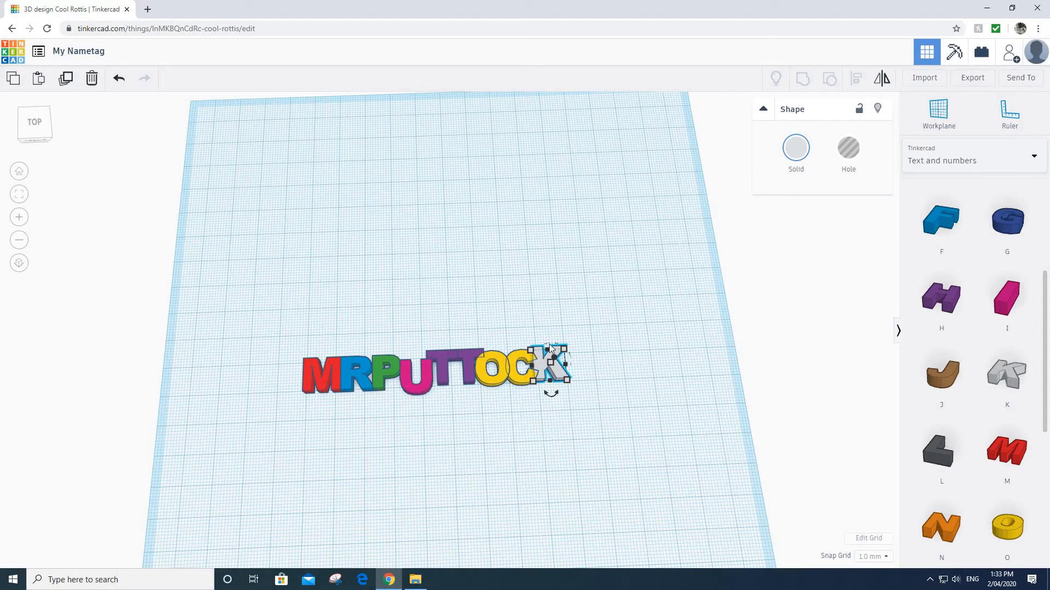
pyautogui.click(467, 354)
pyautogui.click(801, 153)
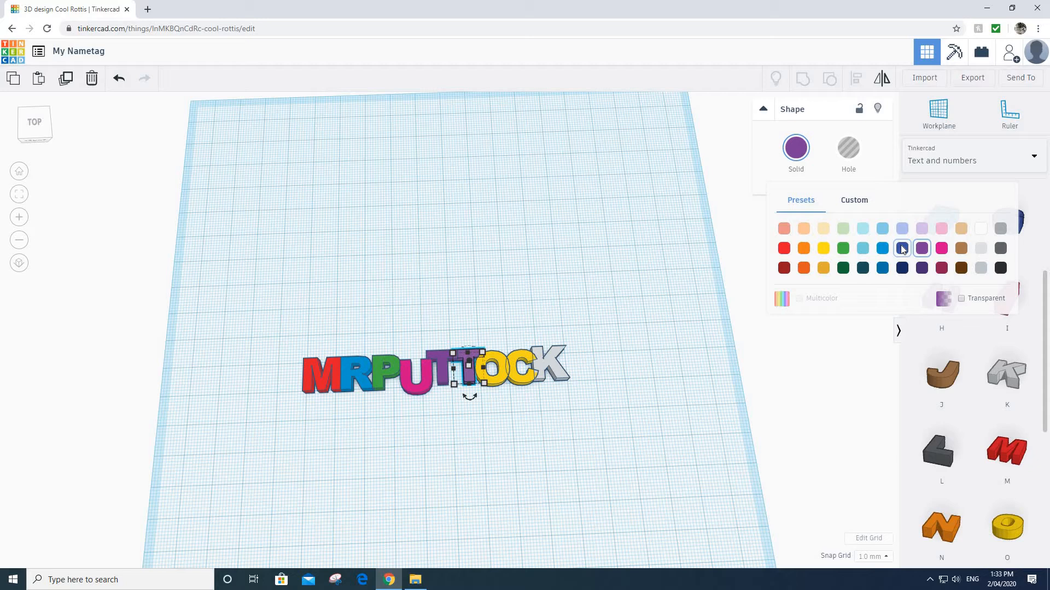
pyautogui.click(514, 373)
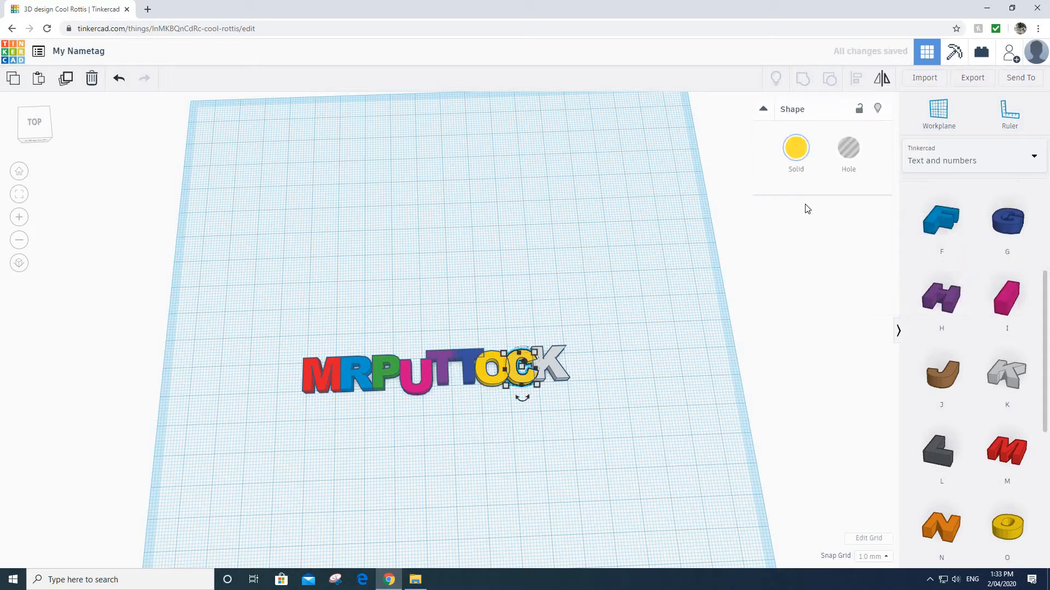
pyautogui.click(797, 150)
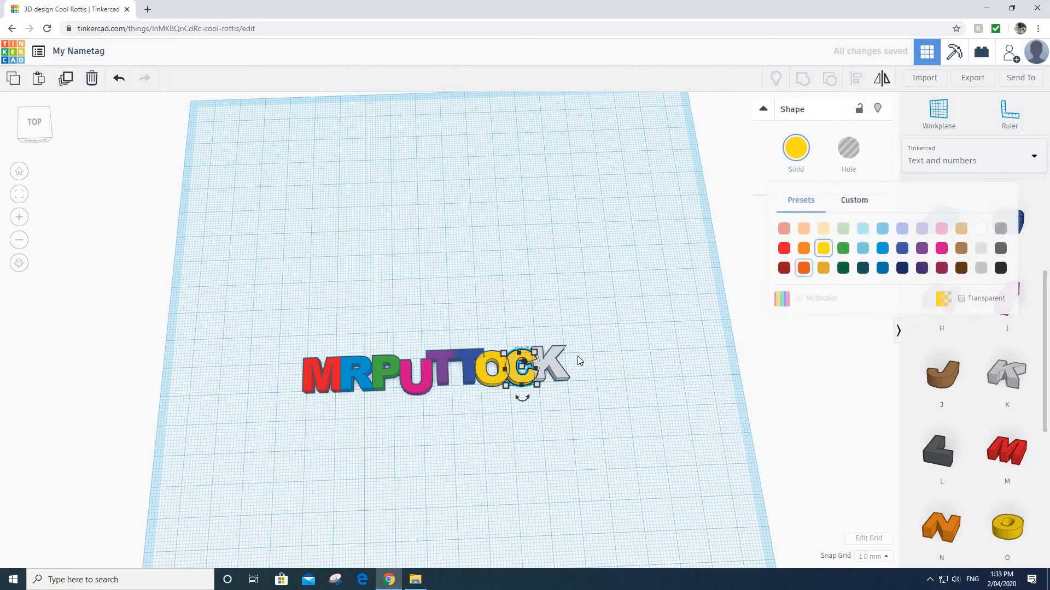
pyautogui.click(572, 403)
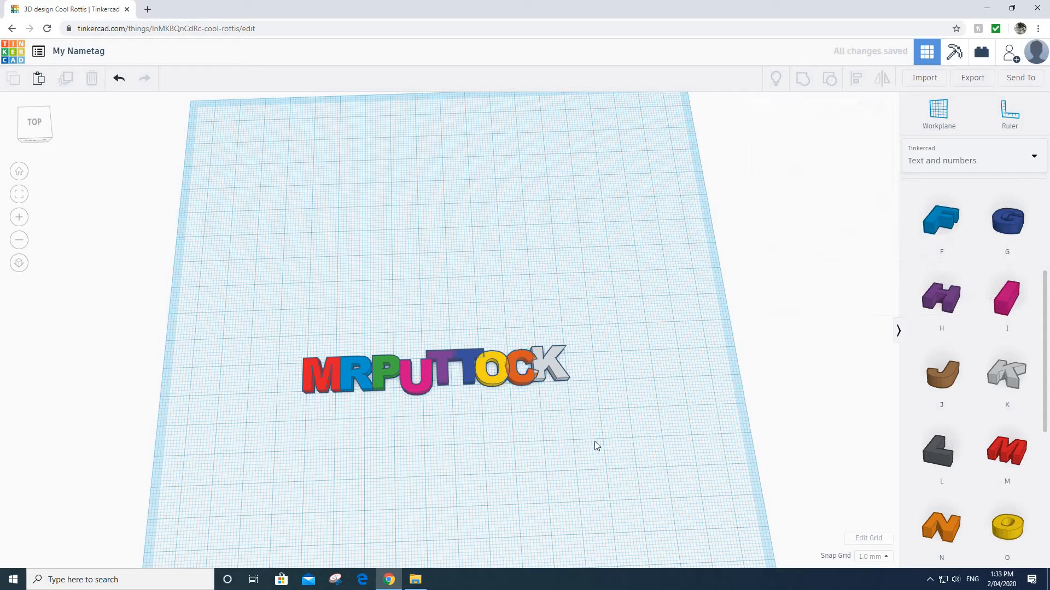
pyautogui.click(551, 365)
pyautogui.click(345, 489)
# Nudge the pink U slightly back on the workplane so it lines up with the P and the T.
pyautogui.moveTo(356, 454); pyautogui.dragTo(310, 406, button='right')
pyautogui.scroll(3, 301, 432)
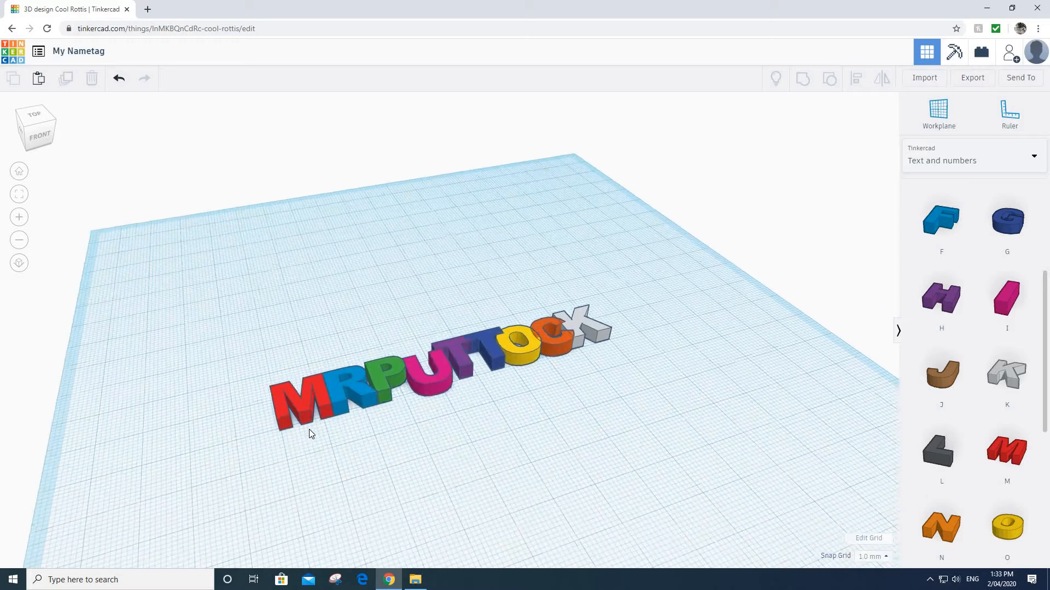
pyautogui.moveTo(401, 454); pyautogui.dragTo(559, 386, button='right')
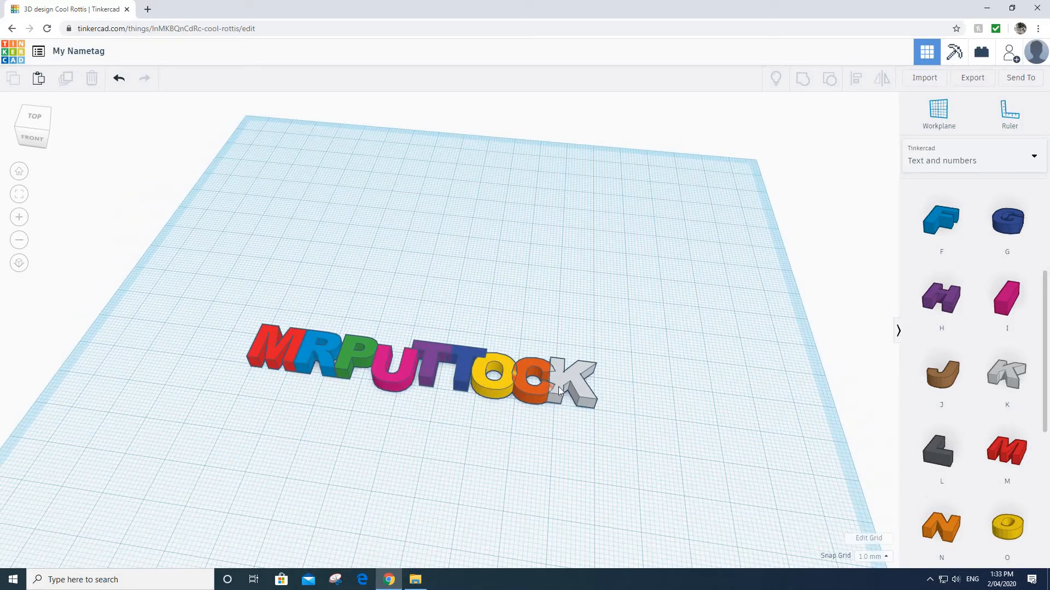
pyautogui.click(392, 381)
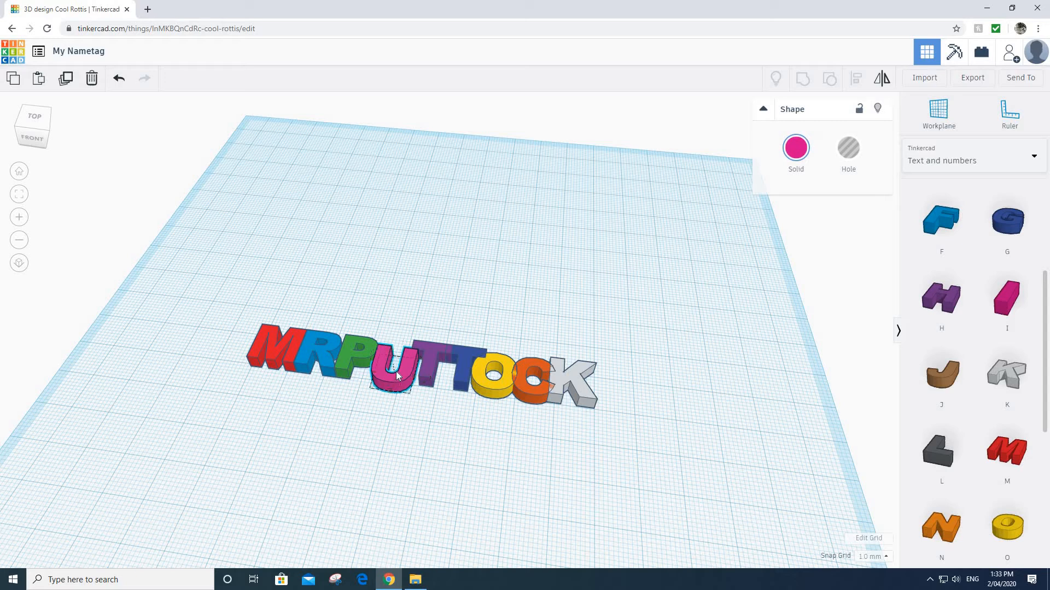
pyautogui.moveTo(396, 376); pyautogui.dragTo(400, 369)
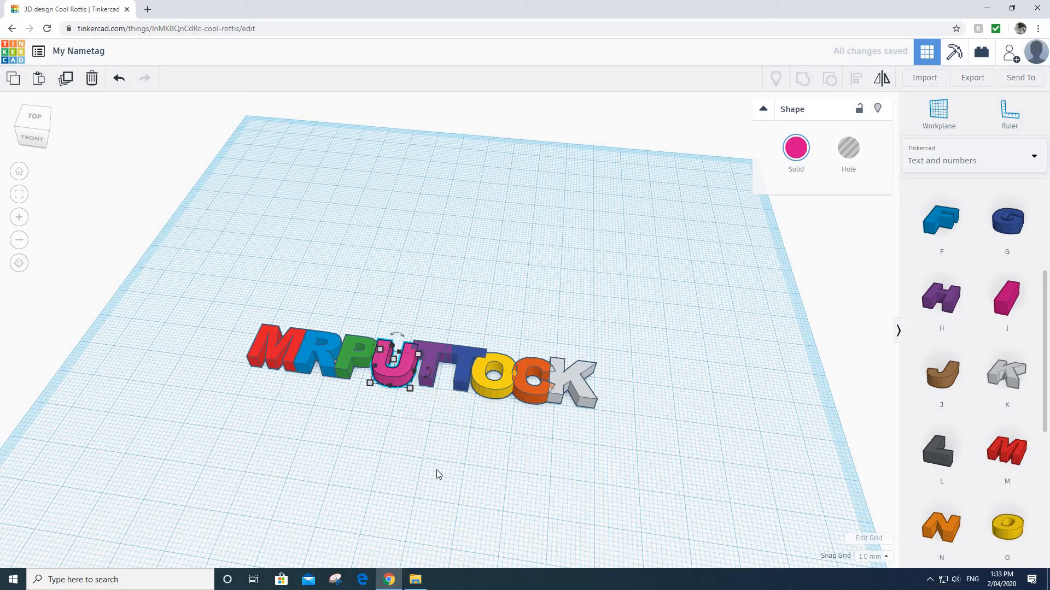
pyautogui.moveTo(548, 466); pyautogui.dragTo(356, 464)
pyautogui.moveTo(441, 455); pyautogui.dragTo(608, 448, button='right')
pyautogui.moveTo(667, 440); pyautogui.dragTo(422, 439)
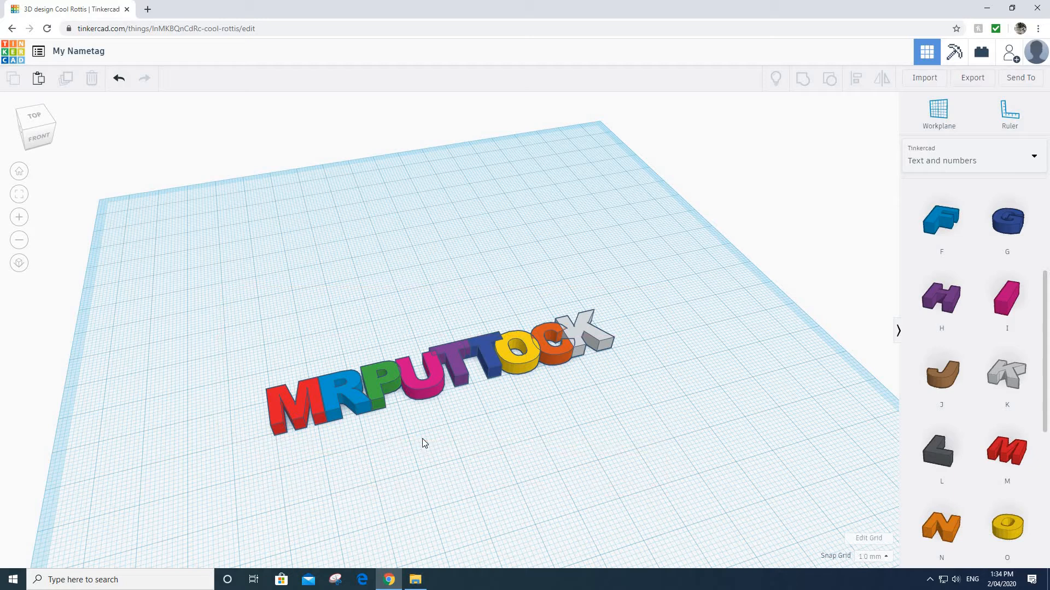
# Close up the row from the M to the C, shifting the letters so that neighbouring shapes overlap slightly.
pyautogui.click(323, 411)
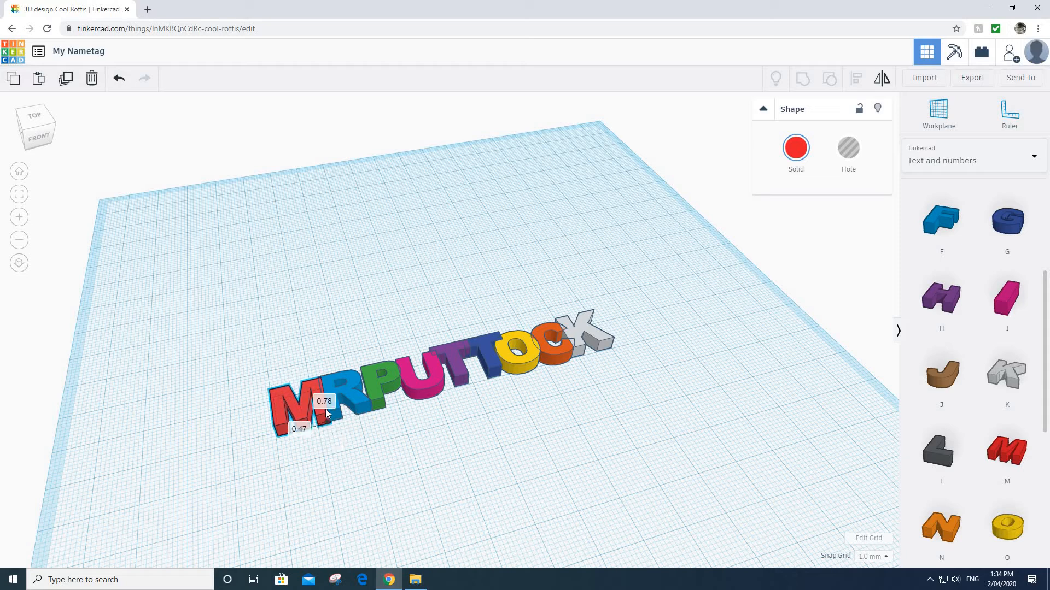
pyautogui.moveTo(327, 410); pyautogui.dragTo(359, 432)
pyautogui.moveTo(385, 442); pyautogui.dragTo(363, 492, button='right')
pyautogui.moveTo(362, 411); pyautogui.dragTo(439, 396)
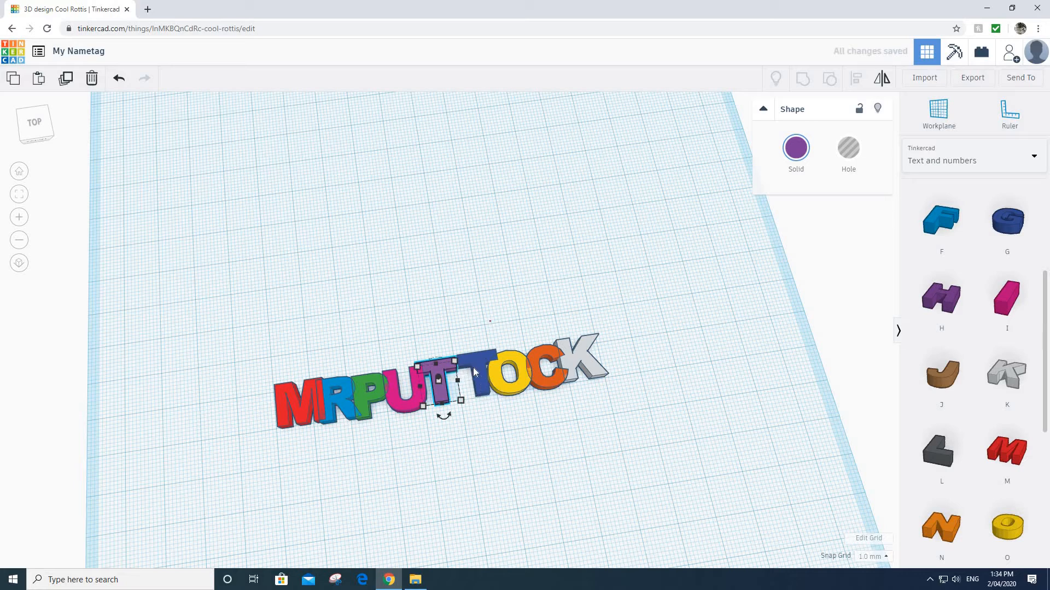
pyautogui.moveTo(474, 378); pyautogui.dragTo(527, 381)
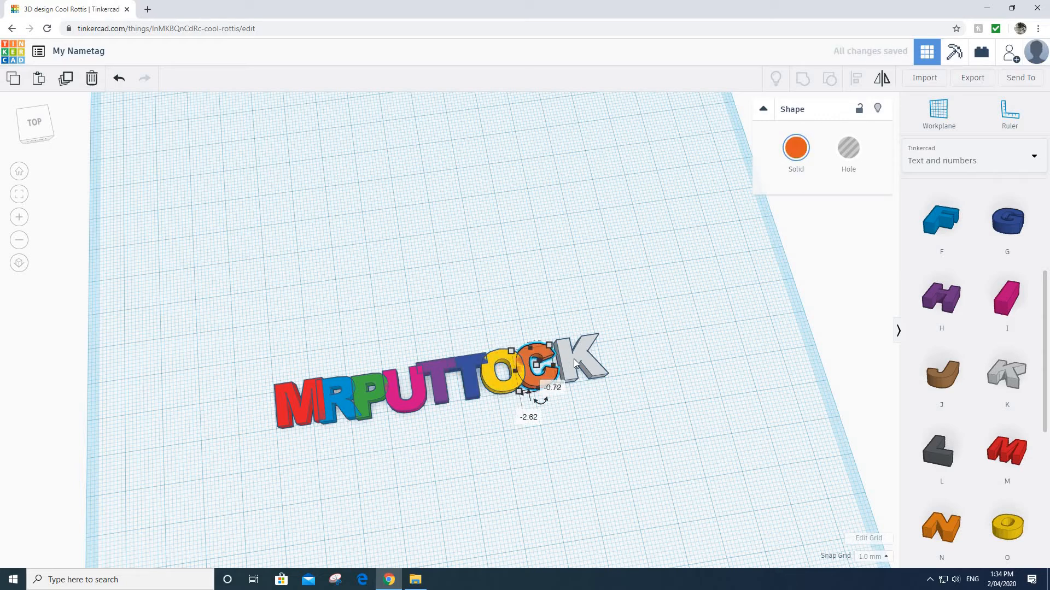
# Move the K along the row against the C so that the two letters overlap and line up.
pyautogui.click(568, 364)
pyautogui.moveTo(637, 395); pyautogui.dragTo(564, 373, button='right')
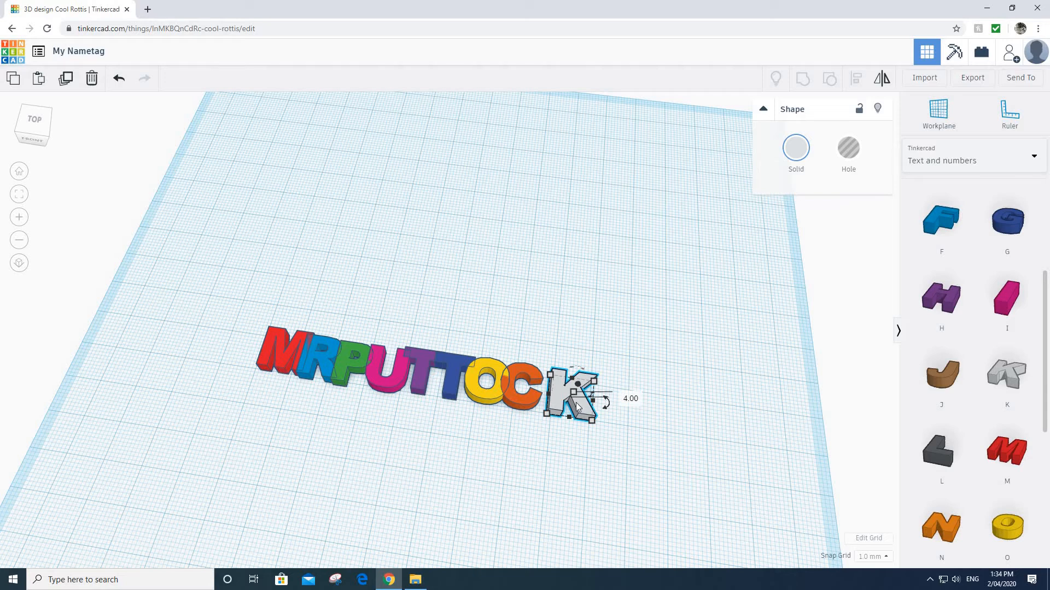
pyautogui.moveTo(576, 406); pyautogui.dragTo(572, 408)
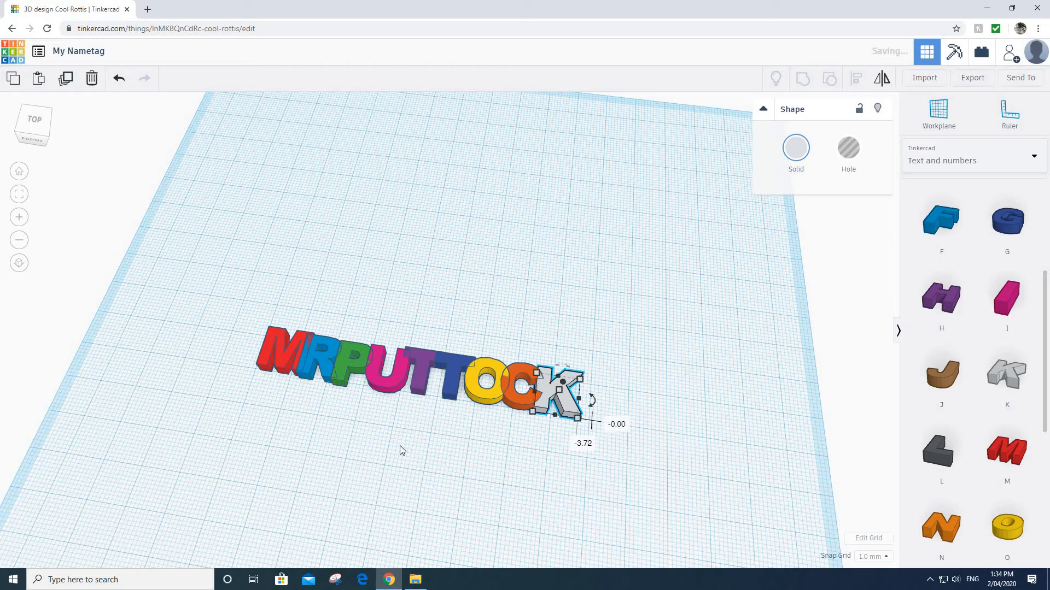
pyautogui.moveTo(399, 446); pyautogui.dragTo(537, 370, button='right')
pyautogui.moveTo(542, 373); pyautogui.dragTo(595, 364)
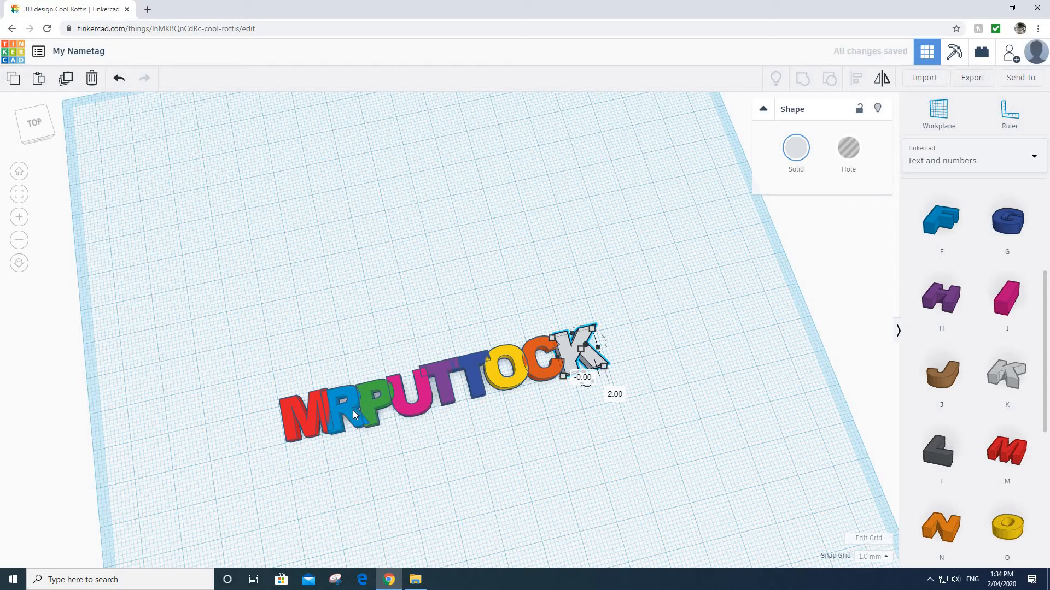
# Reposition the R and the M at the start of the row so they line up and overlap only slightly.
pyautogui.moveTo(350, 412); pyautogui.dragTo(297, 436)
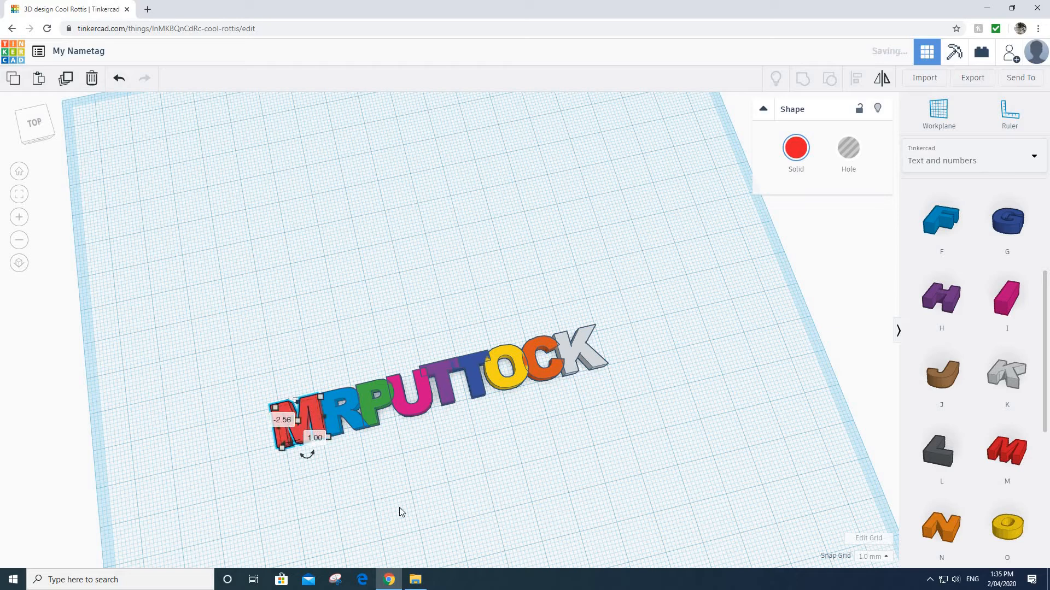
pyautogui.moveTo(328, 476); pyautogui.dragTo(287, 356, button='right')
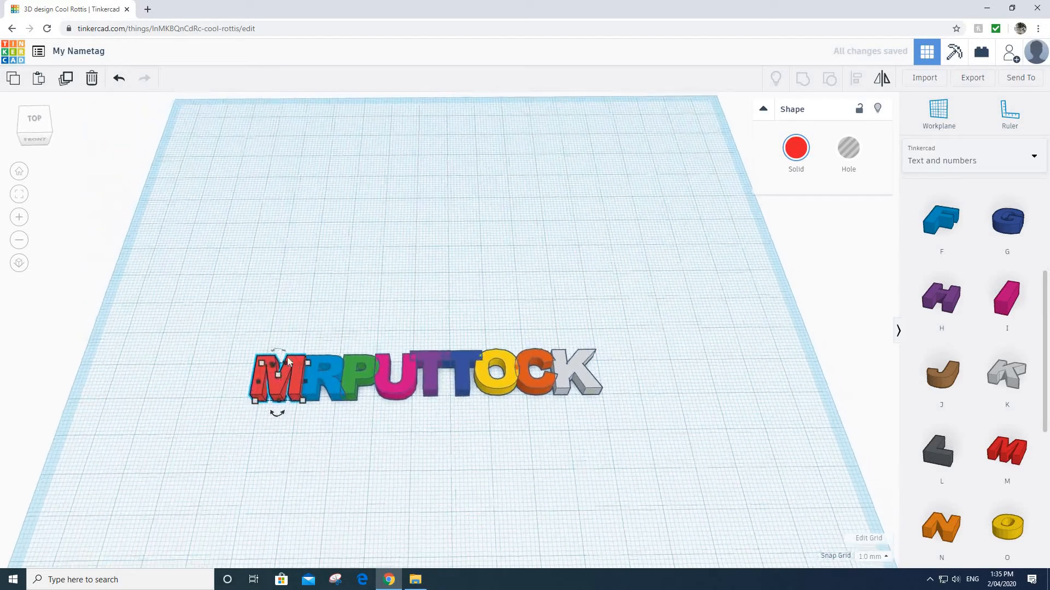
pyautogui.moveTo(277, 390); pyautogui.dragTo(280, 387)
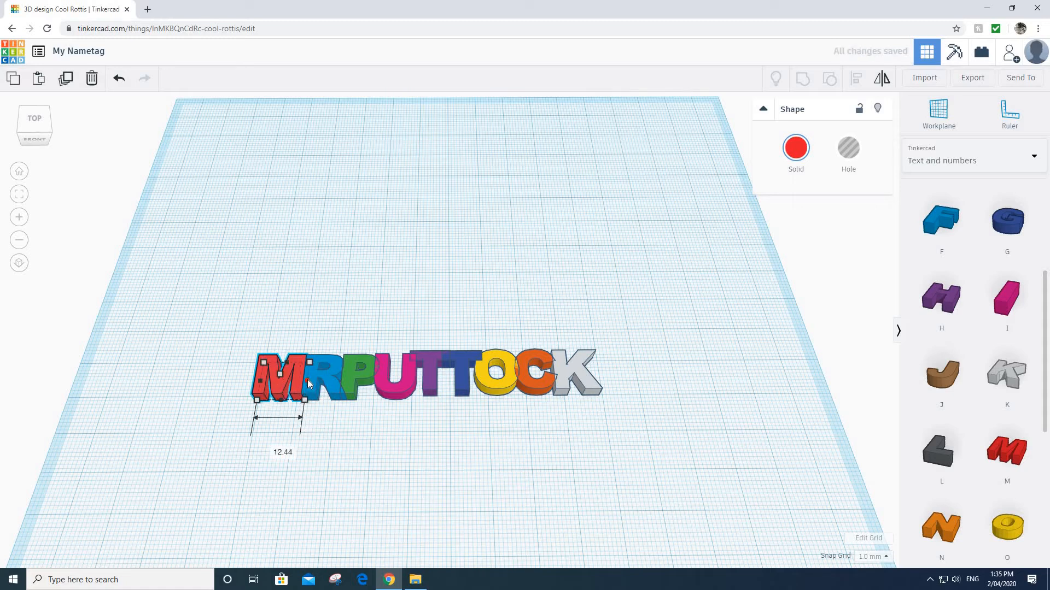
pyautogui.moveTo(307, 380); pyautogui.dragTo(309, 381)
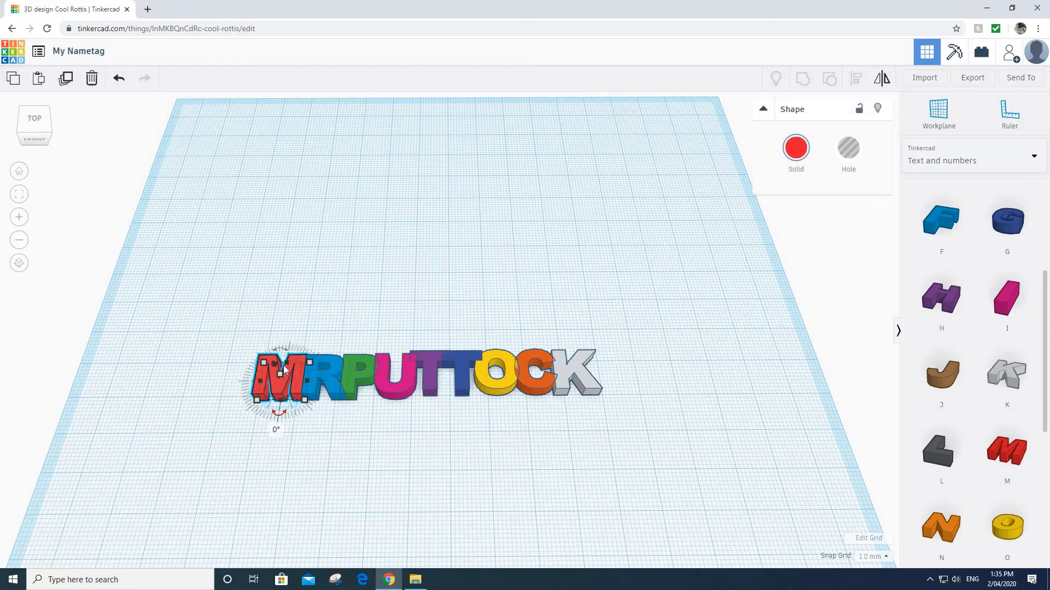
# Increase the height of the red M to 6 mm.
pyautogui.moveTo(283, 365); pyautogui.dragTo(577, 392, button='right')
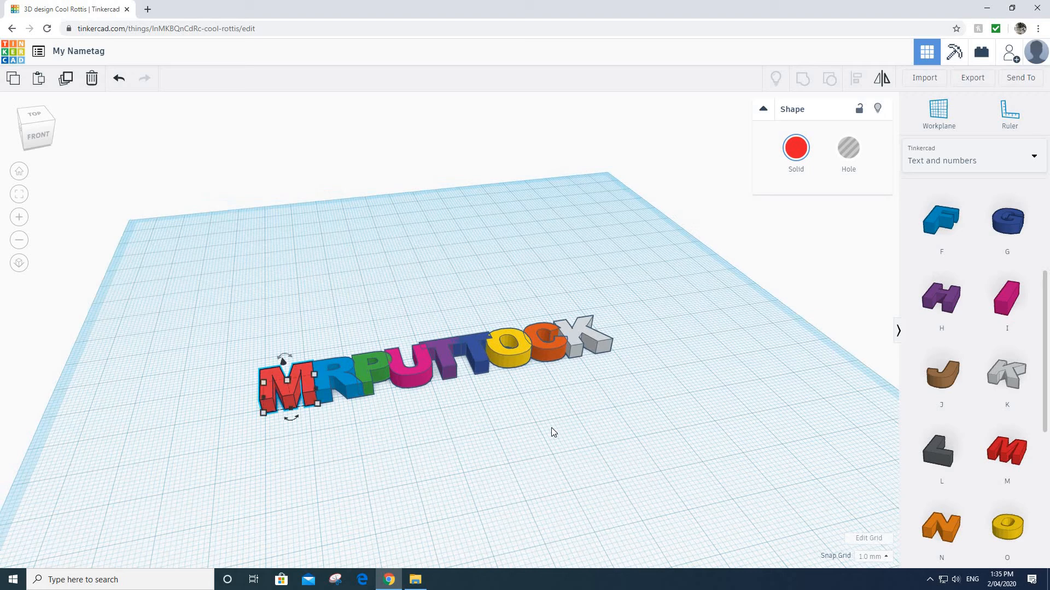
pyautogui.moveTo(487, 424)
pyautogui.mouseDown(button='right')
pyautogui.moveTo(401, 422)
pyautogui.moveTo(317, 386)
pyautogui.moveTo(588, 403)
pyautogui.moveTo(553, 329)
pyautogui.moveTo(513, 466)
pyautogui.moveTo(495, 478)
pyautogui.moveTo(562, 443)
pyautogui.moveTo(486, 435)
pyautogui.moveTo(487, 410)
pyautogui.mouseUp(button='right')
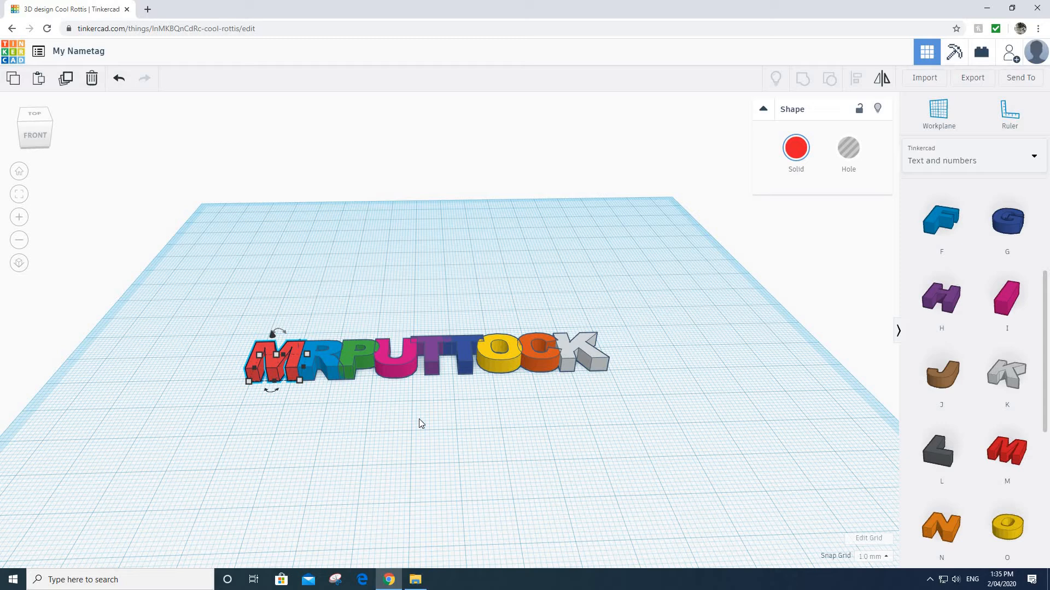
pyautogui.click(22, 242)
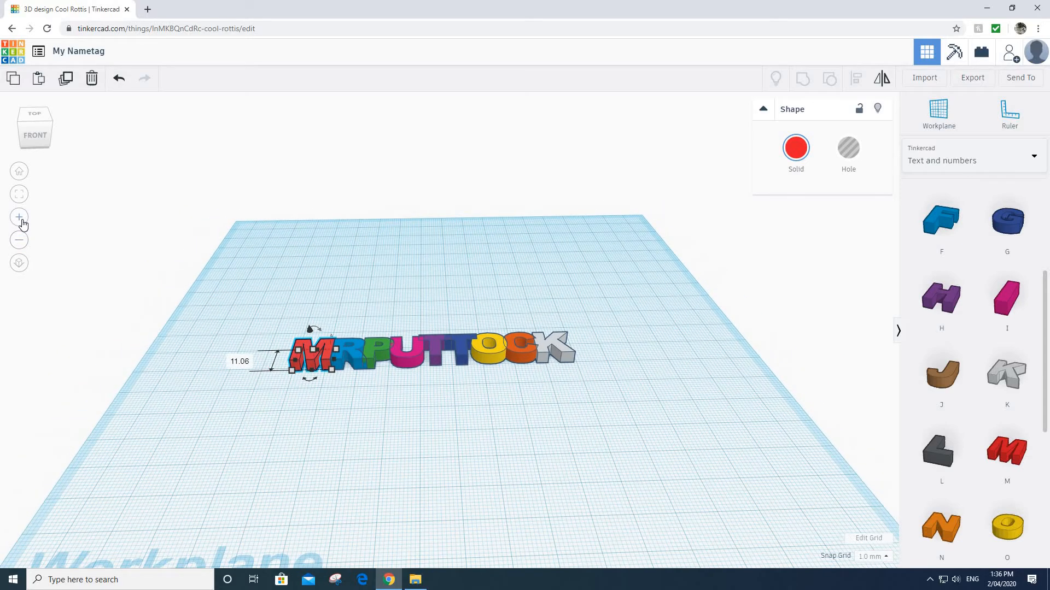
pyautogui.click(22, 219)
pyautogui.click(21, 219)
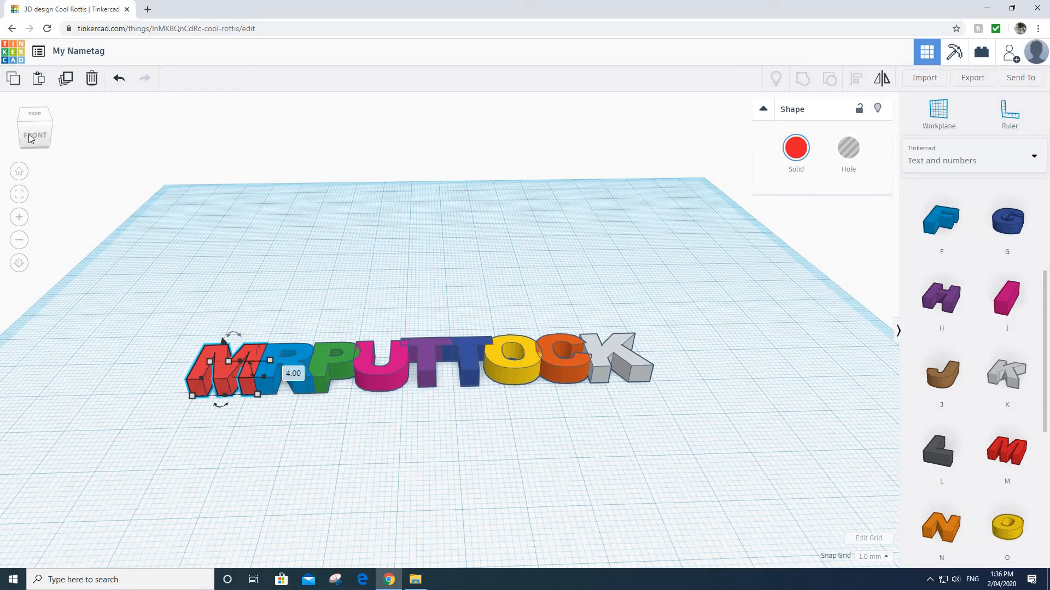
pyautogui.moveTo(17, 122); pyautogui.dragTo(28, 151)
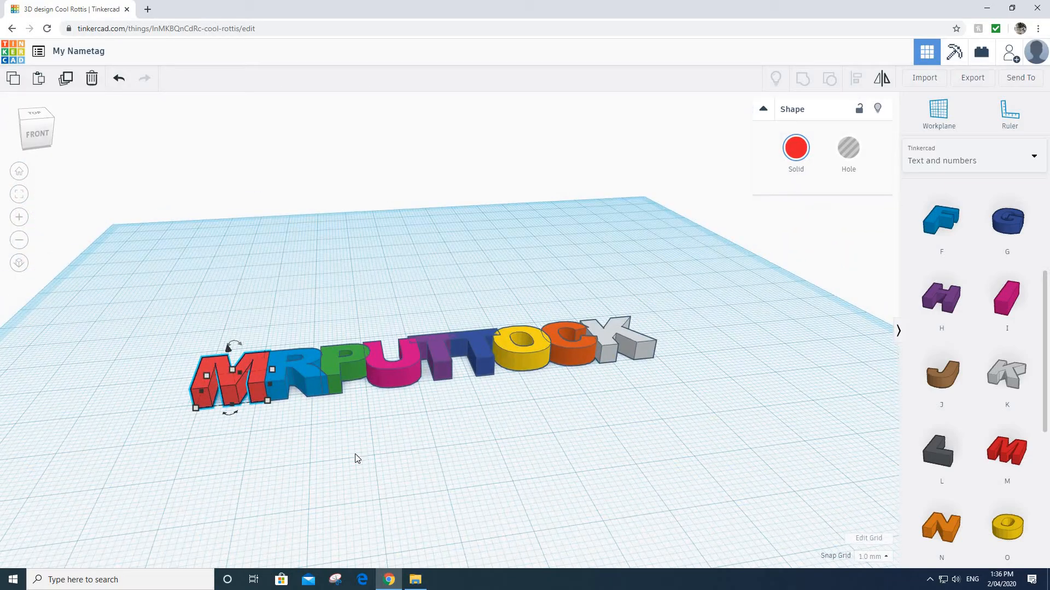
pyautogui.click(190, 442)
pyautogui.click(231, 379)
pyautogui.moveTo(232, 370); pyautogui.dragTo(232, 360)
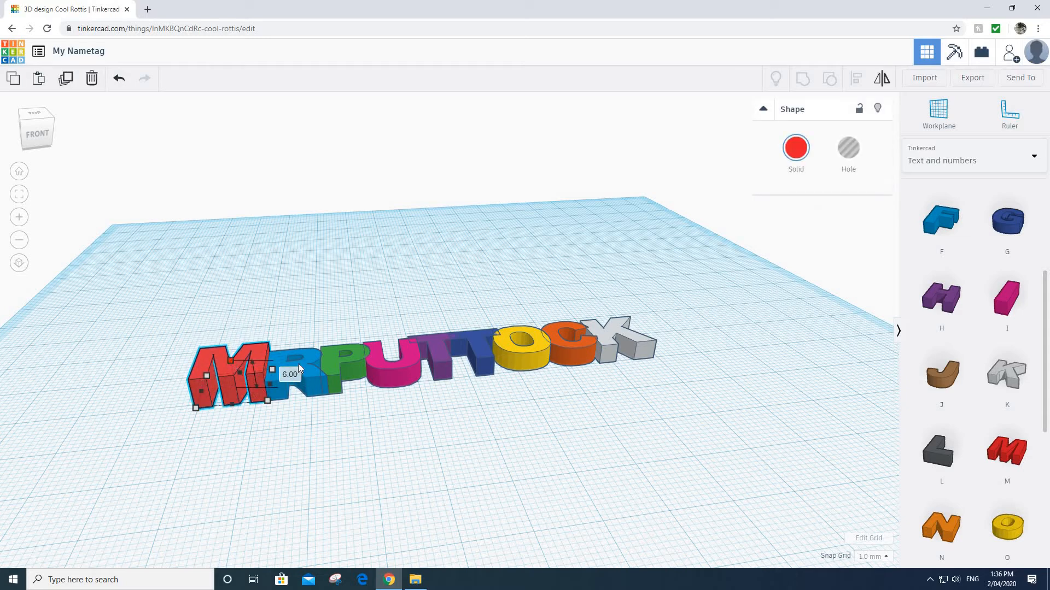
# Raise the green P to a height of 6 mm, then lower it slightly while viewing the row from the front.
pyautogui.click(335, 354)
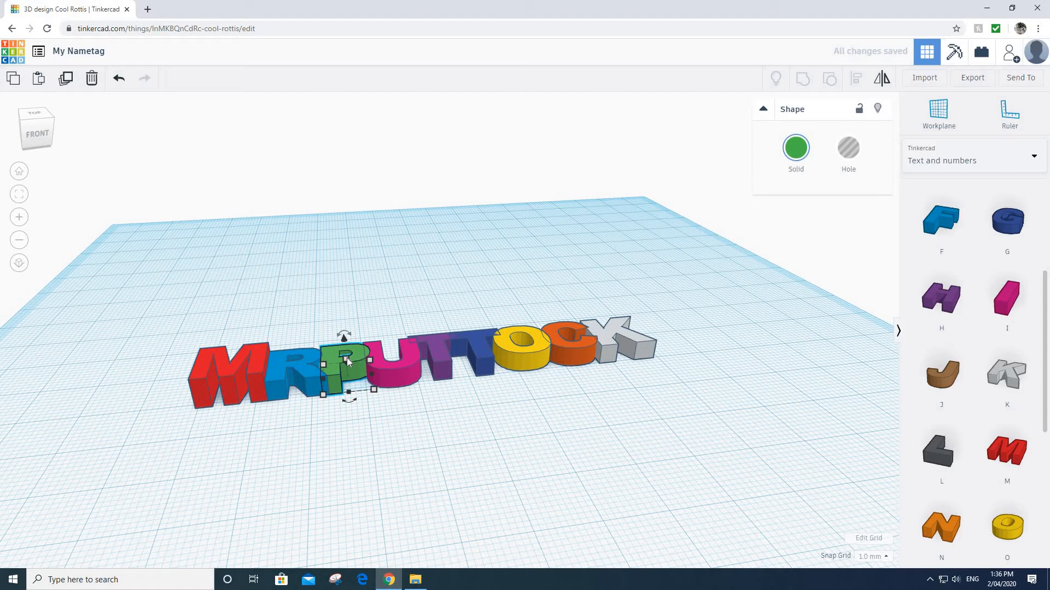
pyautogui.moveTo(345, 359); pyautogui.dragTo(345, 350)
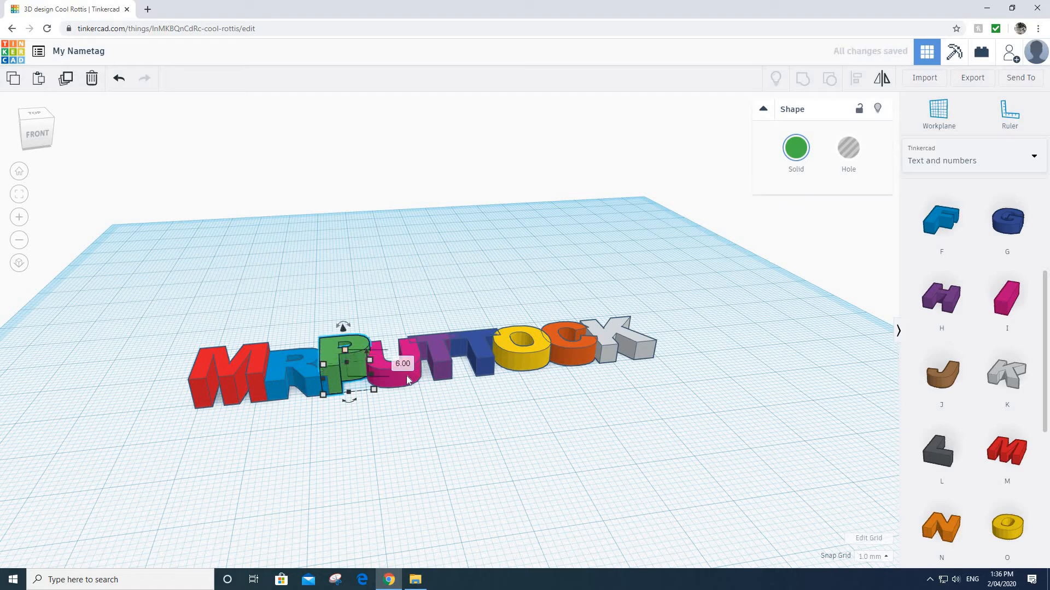
pyautogui.click(372, 379)
pyautogui.moveTo(372, 380); pyautogui.dragTo(330, 319, button='right')
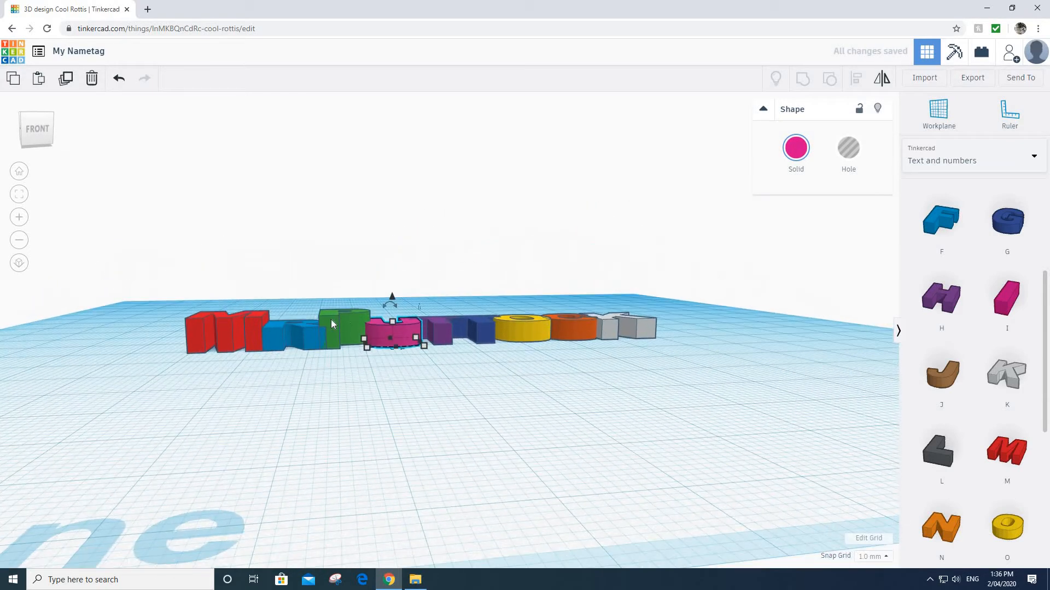
pyautogui.click(346, 317)
pyautogui.moveTo(345, 315)
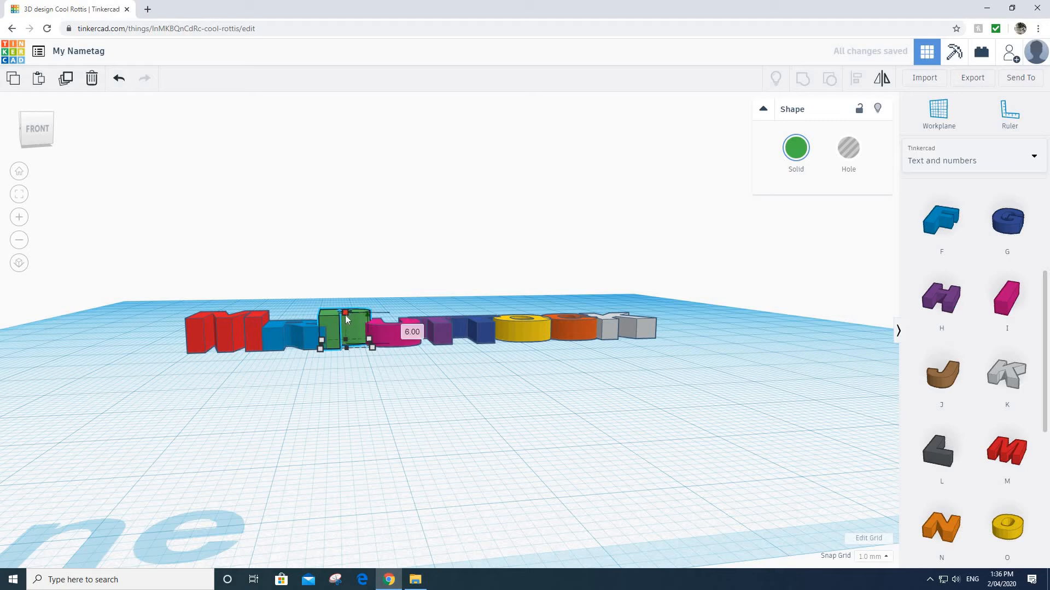
# Stretch the purple T upward so that it stands about as tall as the M.
pyautogui.click(441, 325)
pyautogui.moveTo(437, 316)
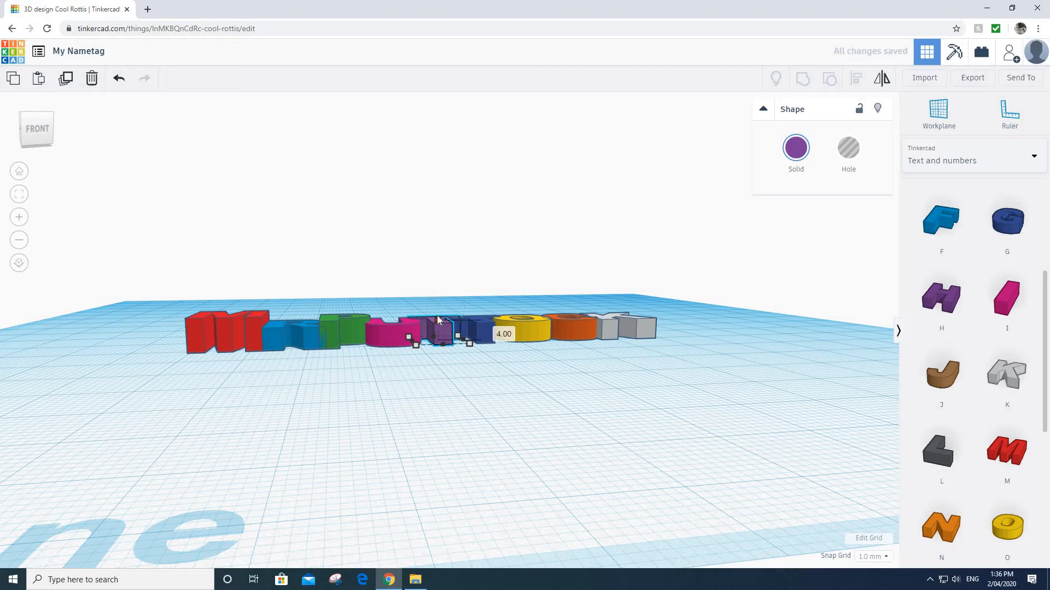
pyautogui.moveTo(515, 359)
pyautogui.mouseDown(button='right')
pyautogui.moveTo(466, 379)
pyautogui.moveTo(517, 359)
pyautogui.mouseUp(button='right')
# Increase the height of the yellow O to 5 mm.
pyautogui.click(517, 361)
pyautogui.moveTo(508, 428); pyautogui.dragTo(512, 371, button='right')
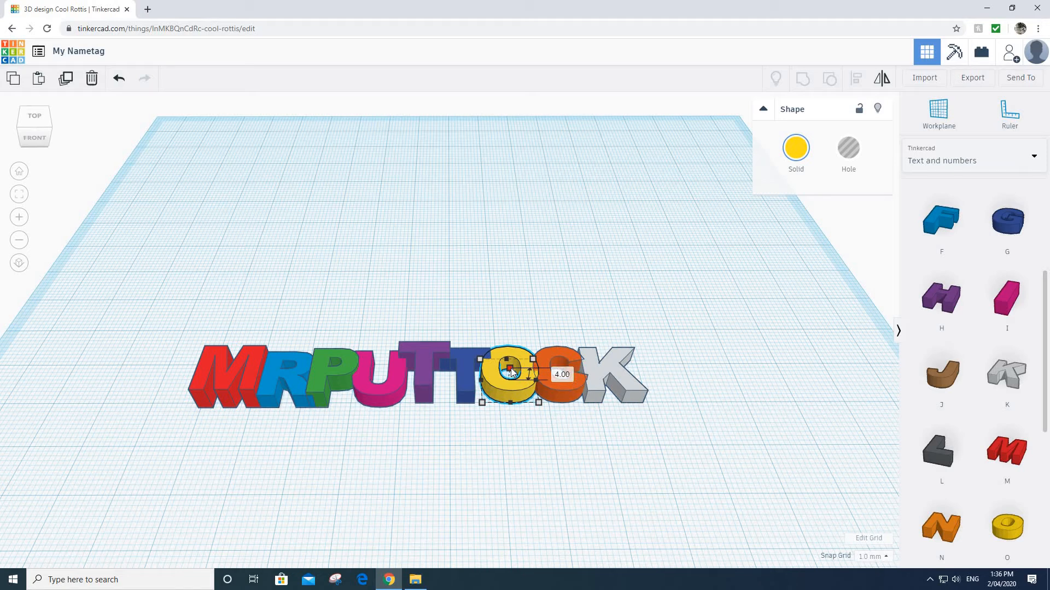
pyautogui.moveTo(512, 371); pyautogui.dragTo(512, 369)
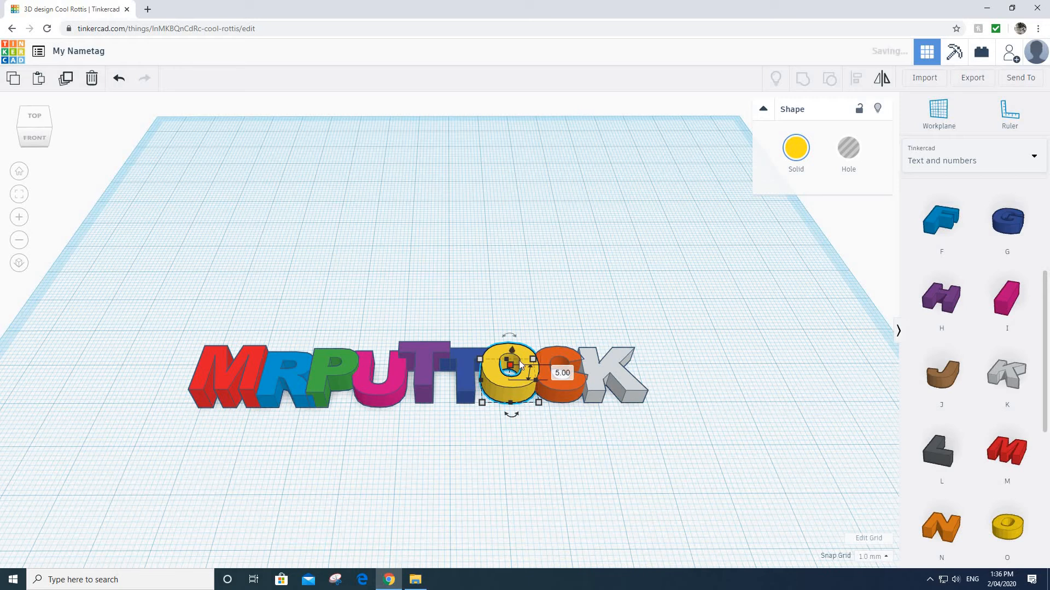
# Stretch the white K upward so that it stands about as tall as the purple T.
pyautogui.moveTo(512, 362); pyautogui.dragTo(506, 311, button='right')
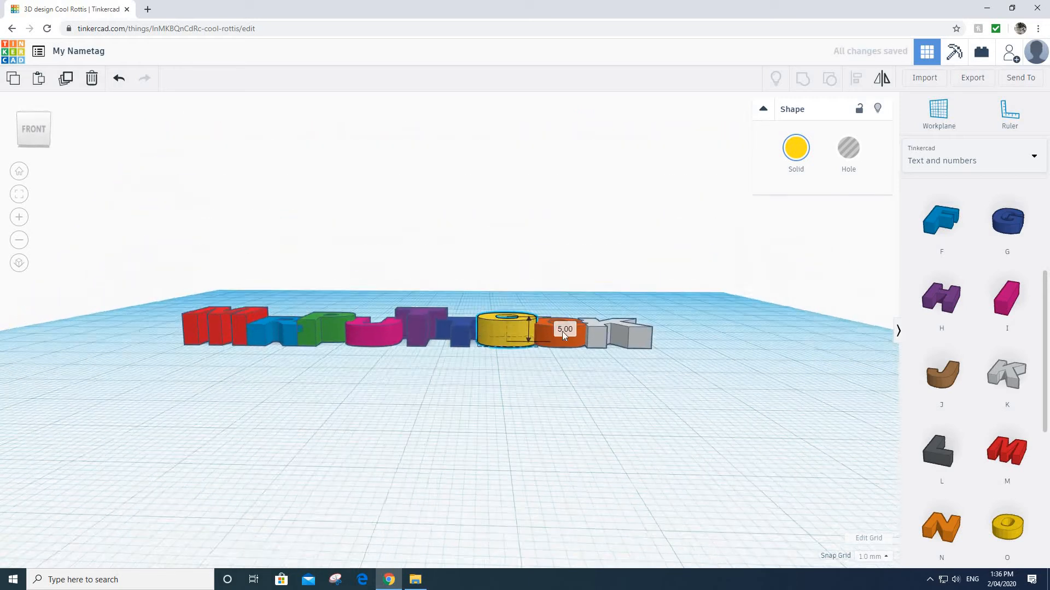
pyautogui.click(608, 321)
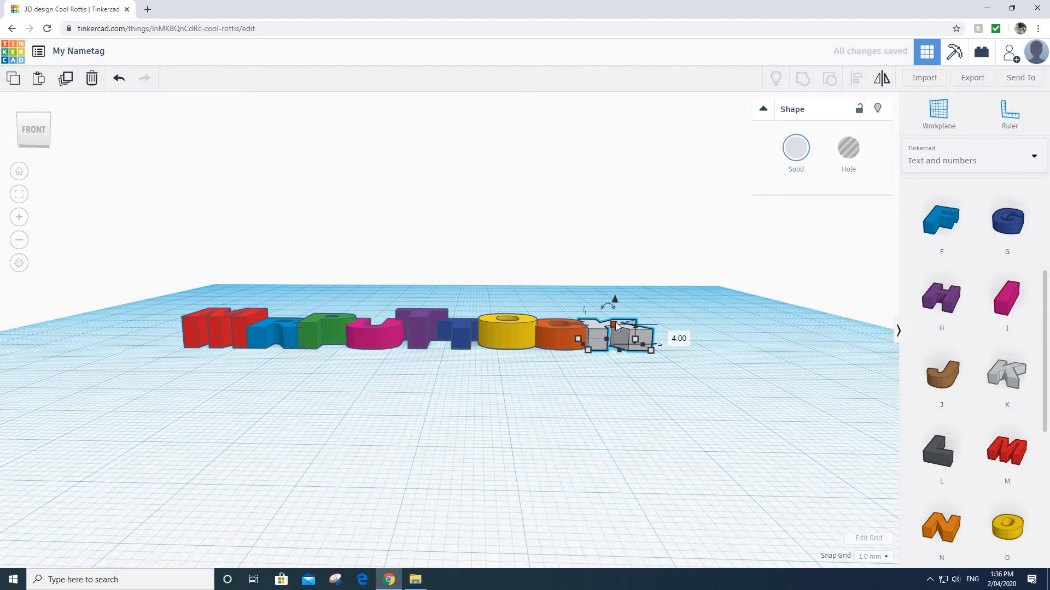
pyautogui.moveTo(615, 323); pyautogui.dragTo(615, 313)
pyautogui.moveTo(319, 370)
pyautogui.mouseDown(button='right')
pyautogui.moveTo(319, 384)
pyautogui.moveTo(323, 348)
pyautogui.moveTo(329, 368)
pyautogui.mouseUp(button='right')
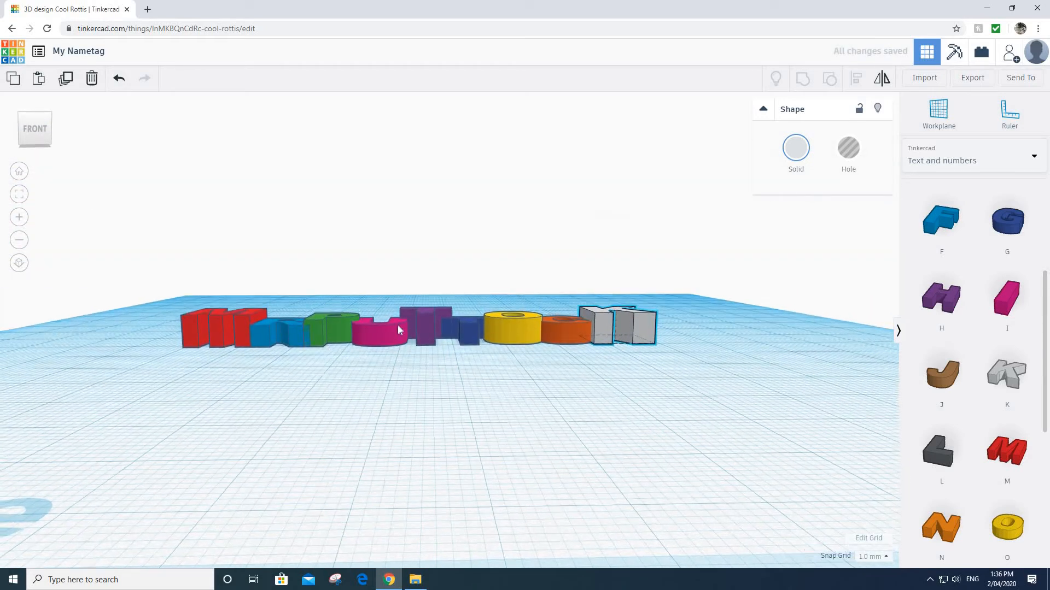
# Try lowering the height of the pink U slightly.
pyautogui.moveTo(398, 328); pyautogui.dragTo(375, 326, button='right')
pyautogui.click(380, 330)
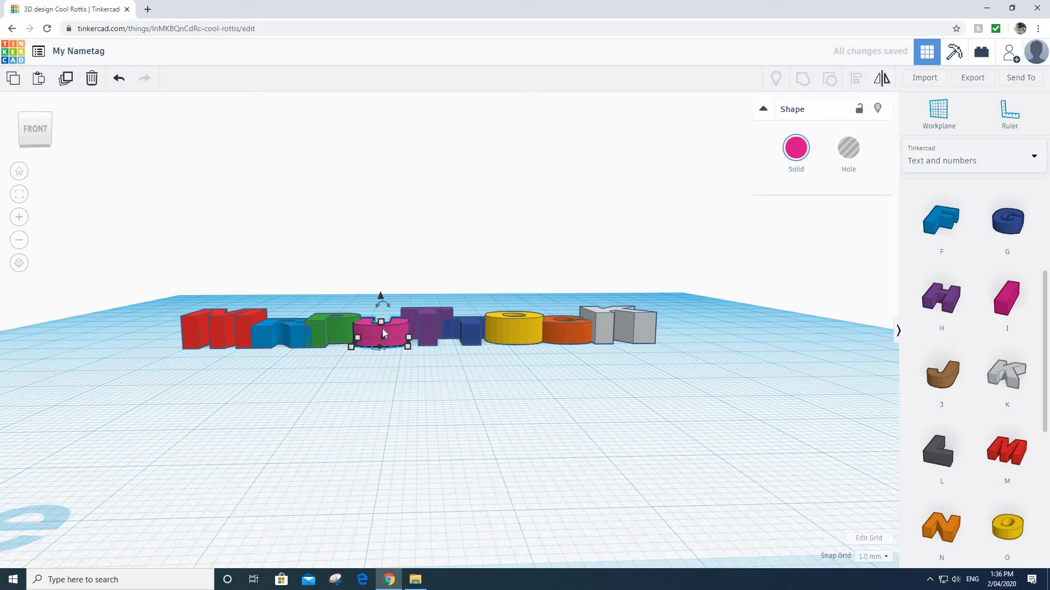
pyautogui.click(380, 323)
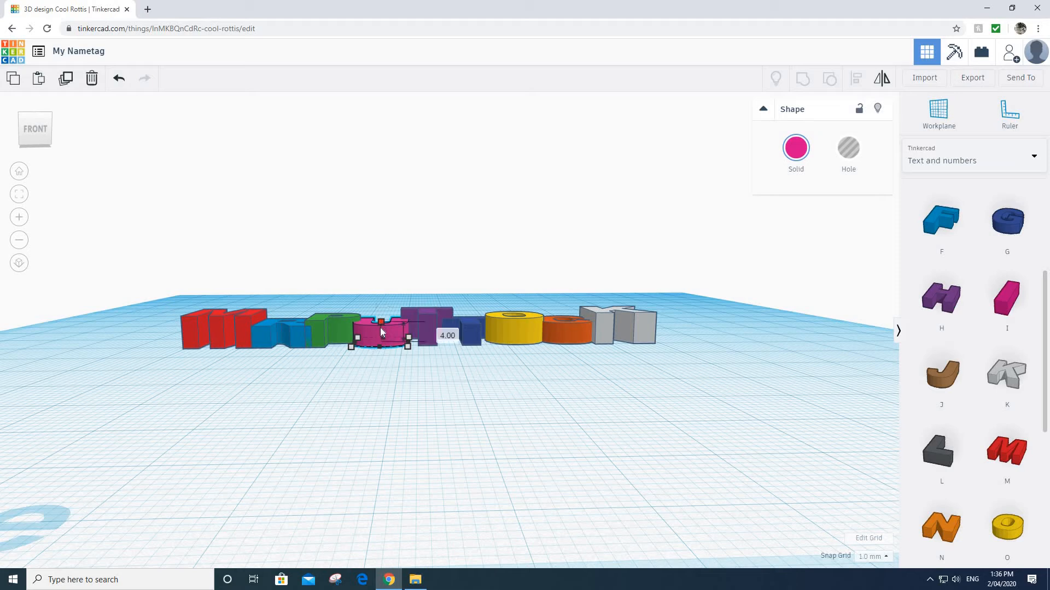
pyautogui.moveTo(380, 331); pyautogui.dragTo(380, 337)
pyautogui.moveTo(389, 345); pyautogui.dragTo(405, 358, button='right')
# Select all nine letters and align them along their front edge so that they share one straight baseline.
pyautogui.moveTo(312, 368); pyautogui.dragTo(474, 326, button='right')
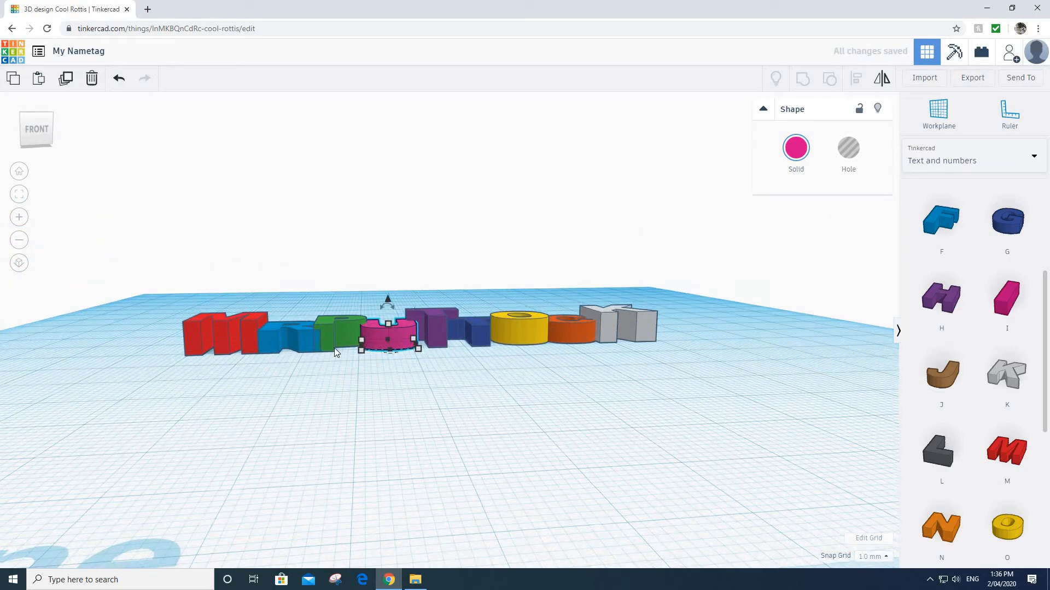
pyautogui.moveTo(633, 377); pyautogui.dragTo(293, 358, button='right')
pyautogui.moveTo(87, 289); pyautogui.dragTo(749, 461)
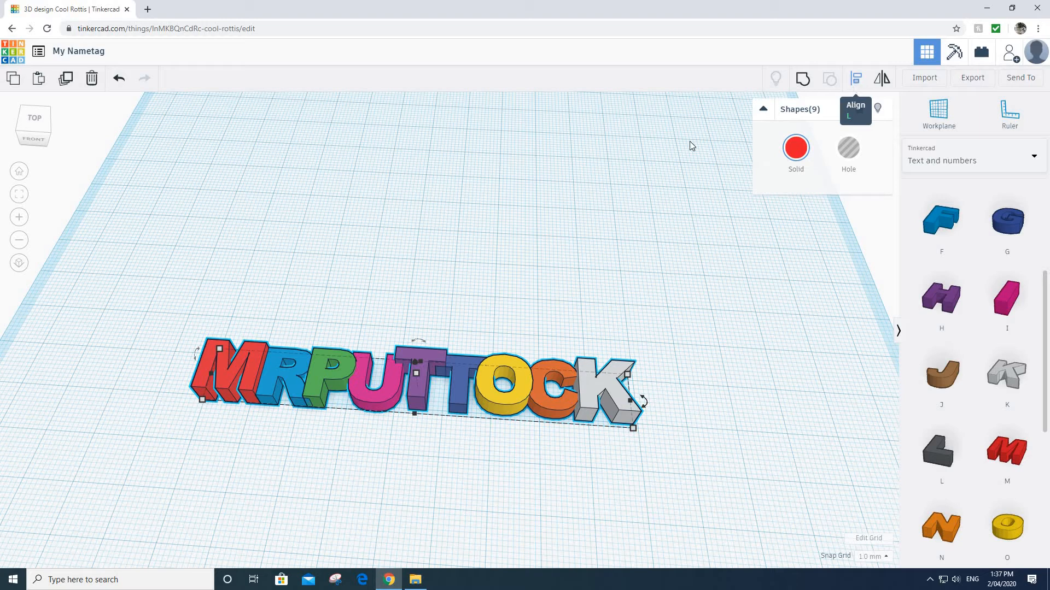
pyautogui.moveTo(168, 289); pyautogui.dragTo(763, 273)
pyautogui.moveTo(171, 489); pyautogui.dragTo(230, 506, button='right')
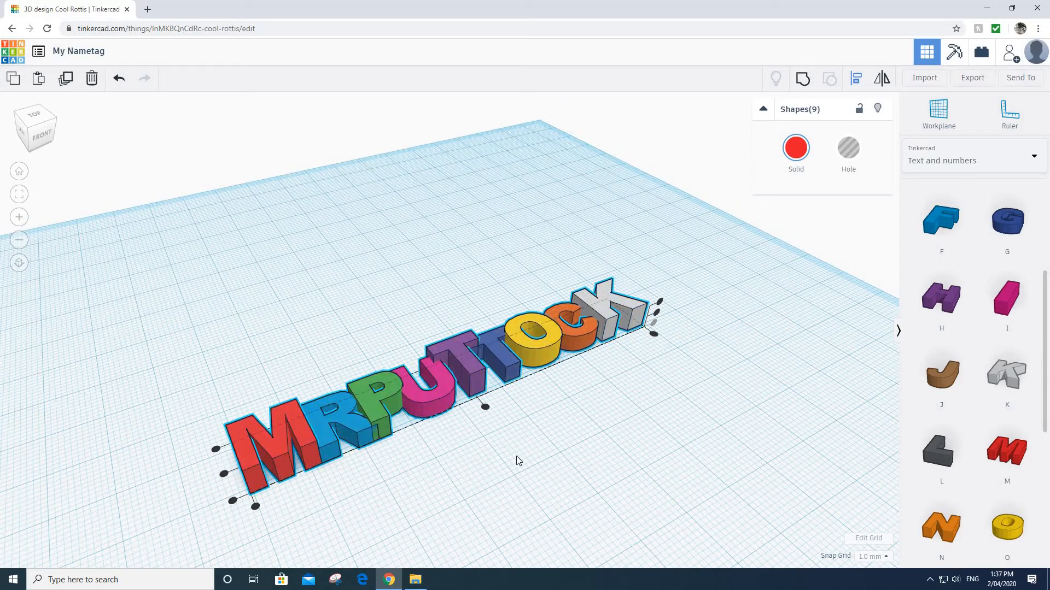
pyautogui.moveTo(428, 505); pyautogui.dragTo(424, 492, button='right')
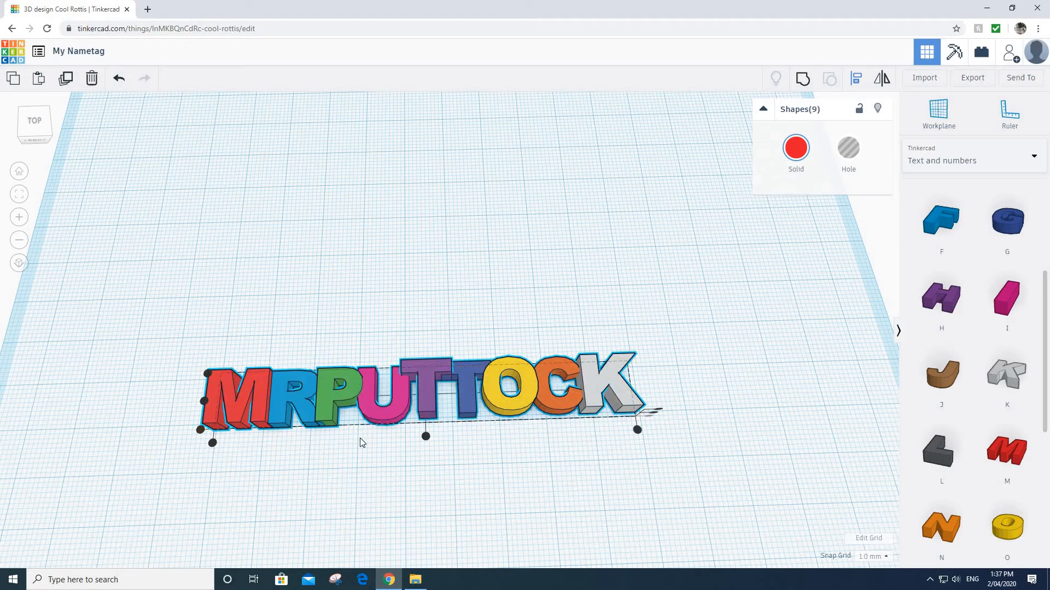
pyautogui.moveTo(184, 470); pyautogui.dragTo(250, 516, button='right')
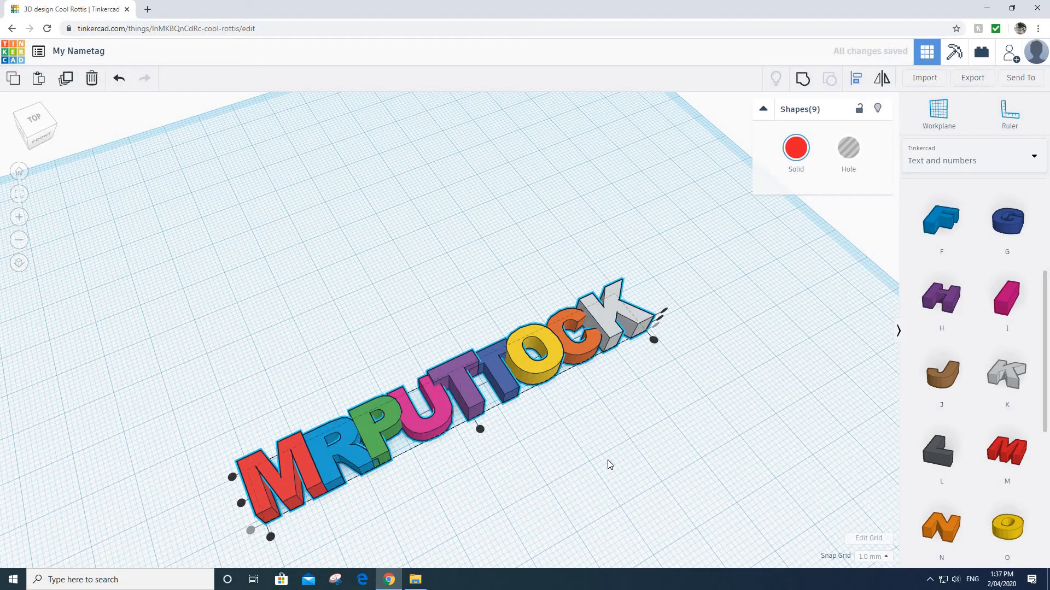
pyautogui.moveTo(603, 460); pyautogui.dragTo(567, 447, button='right')
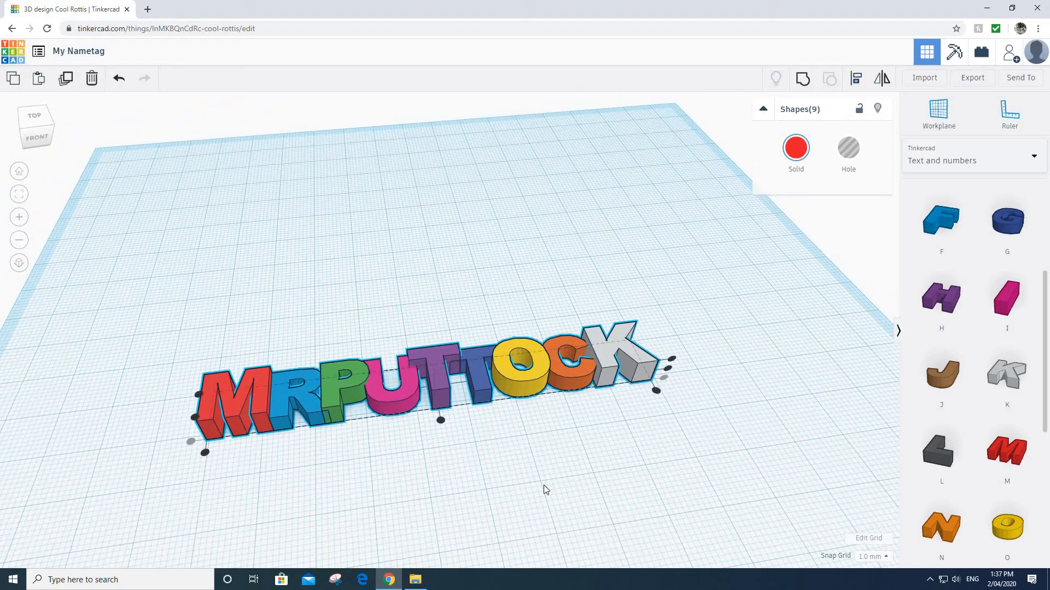
pyautogui.moveTo(687, 461); pyautogui.dragTo(665, 492, button='right')
# Place a torus from the Basic Shapes collection on the workplane beside the red M.
pyautogui.scroll(4, 996, 259)
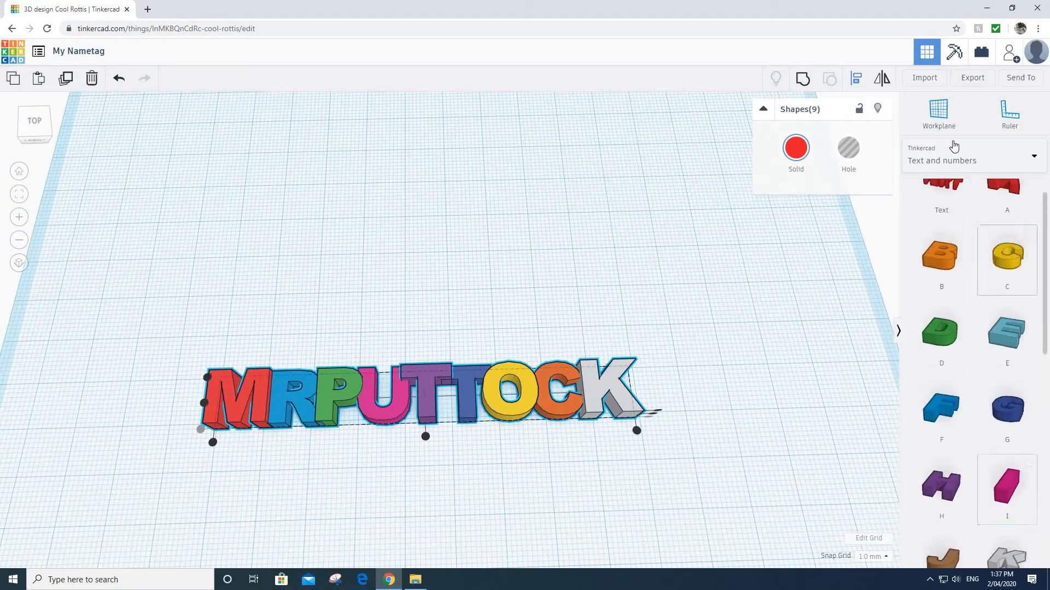
pyautogui.click(980, 159)
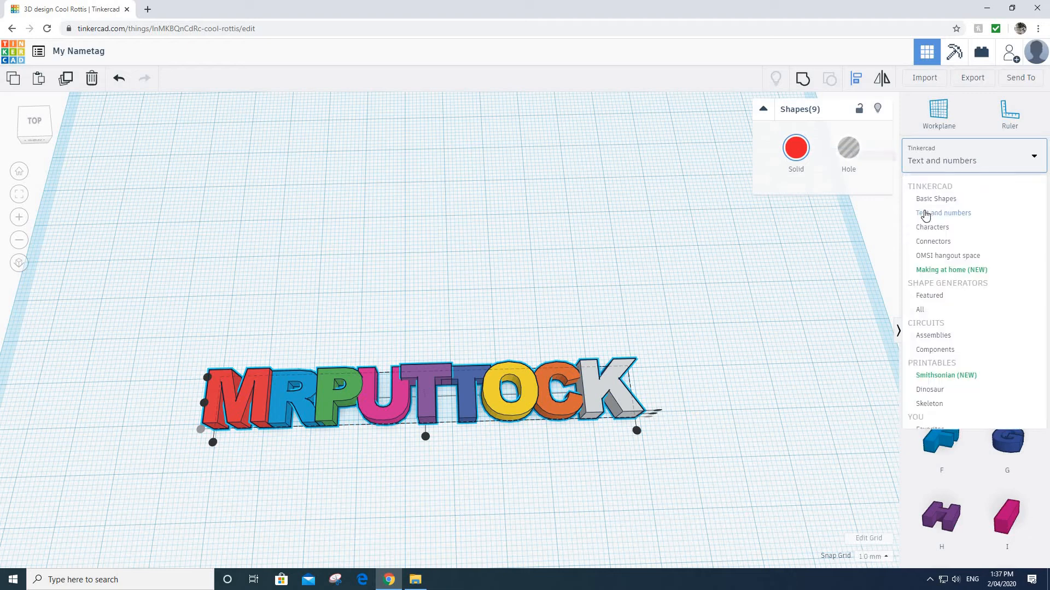
pyautogui.click(948, 201)
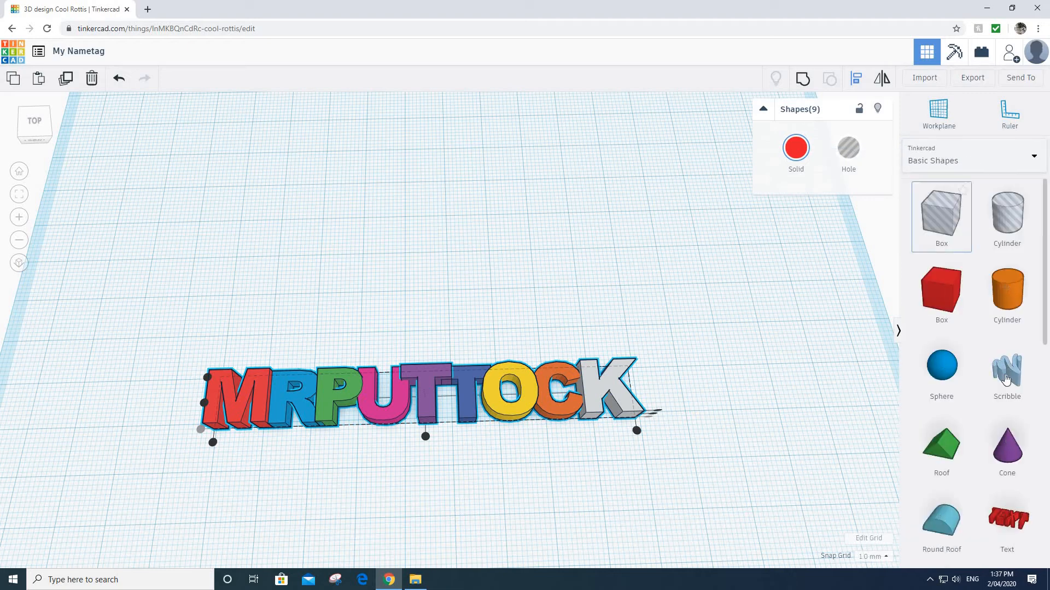
pyautogui.scroll(-5, 1017, 372)
pyautogui.scroll(-1, 1026, 398)
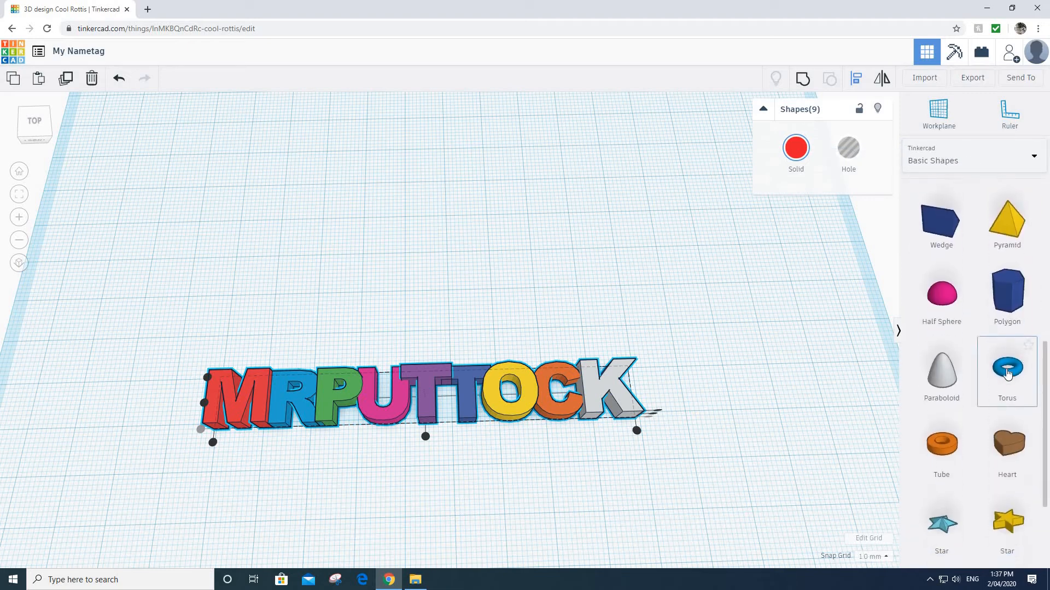
pyautogui.click(1016, 404)
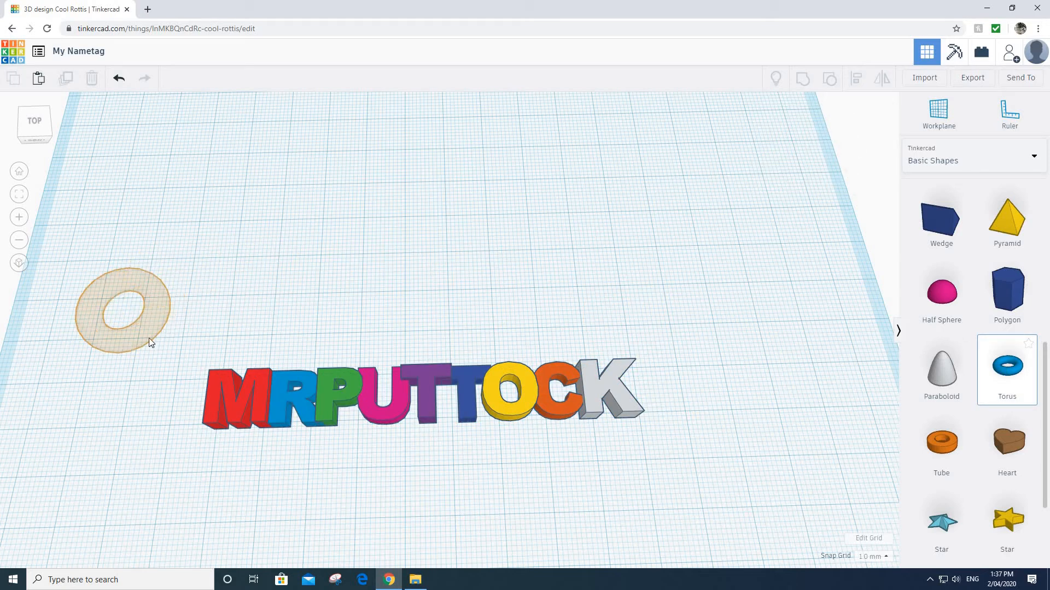
pyautogui.click(170, 358)
# Shrink the torus to 7 by 6 mm, set its sides to 24 and reduce its height to 3 mm.
pyautogui.moveTo(162, 359); pyautogui.dragTo(120, 299)
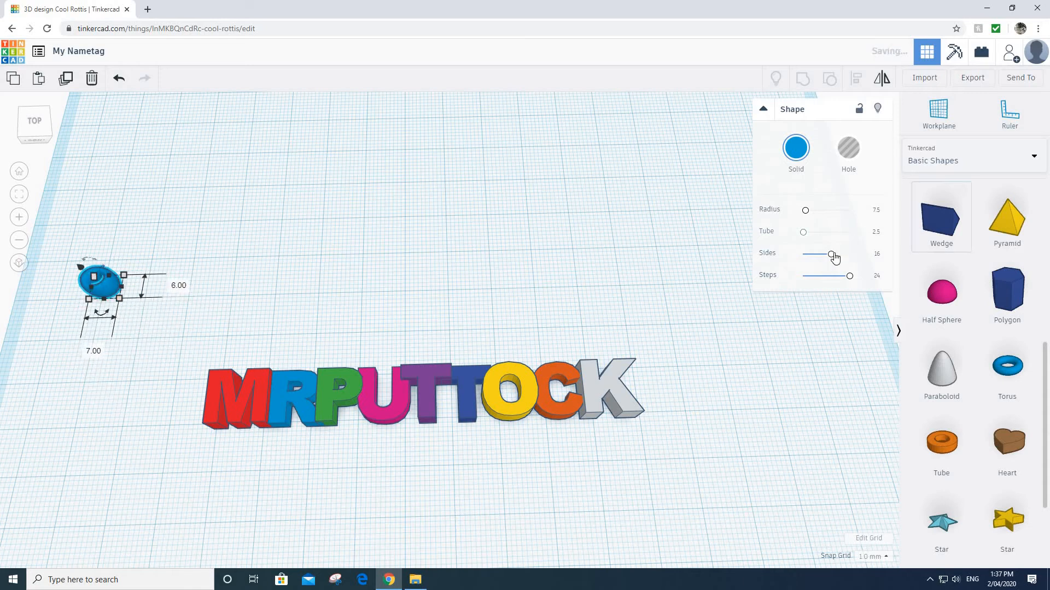
pyautogui.moveTo(831, 254); pyautogui.dragTo(888, 280)
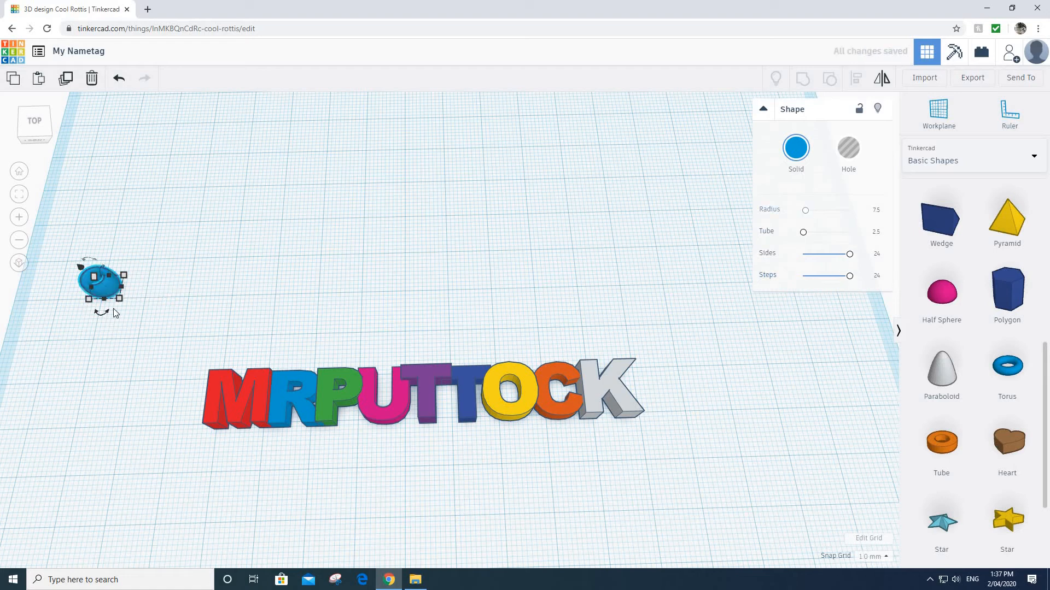
pyautogui.moveTo(102, 286); pyautogui.dragTo(103, 290)
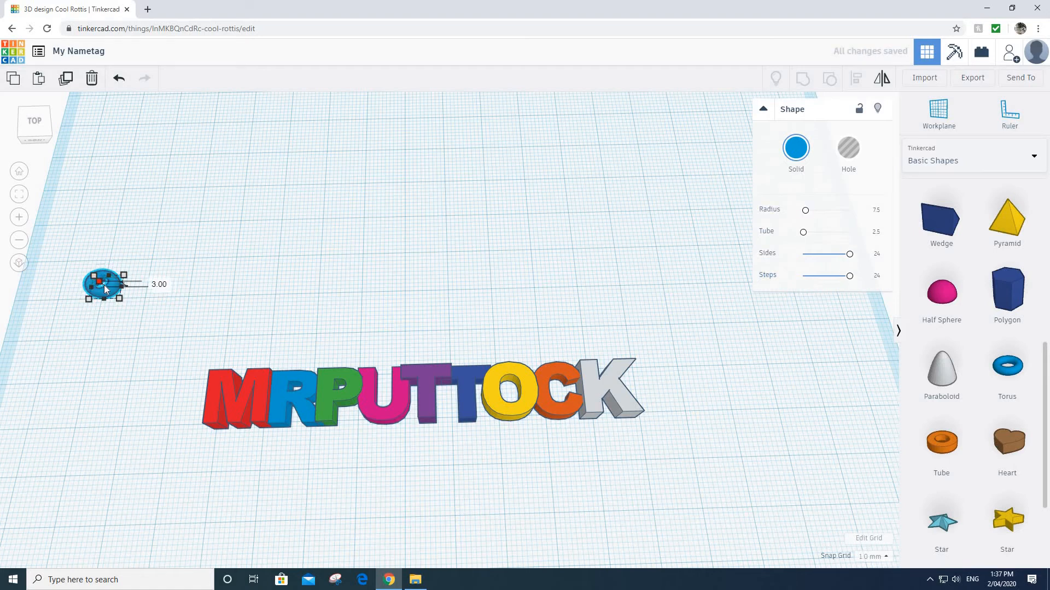
# Move the torus up against the outer side of the red M, shifting it 26 mm and 22 mm across the workplane.
pyautogui.moveTo(98, 370); pyautogui.dragTo(86, 400, button='right')
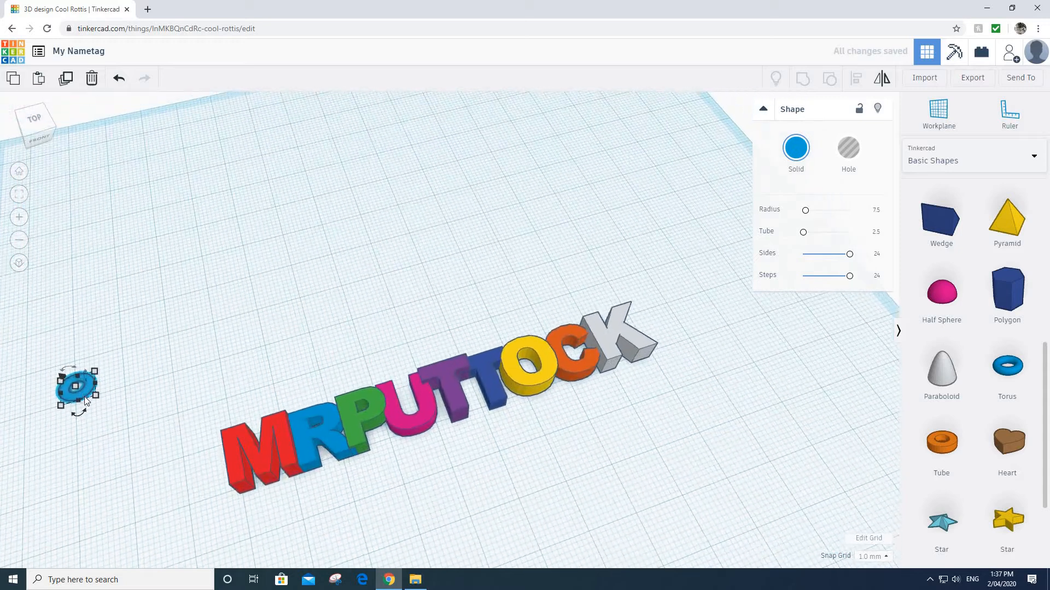
pyautogui.moveTo(77, 386); pyautogui.dragTo(213, 441)
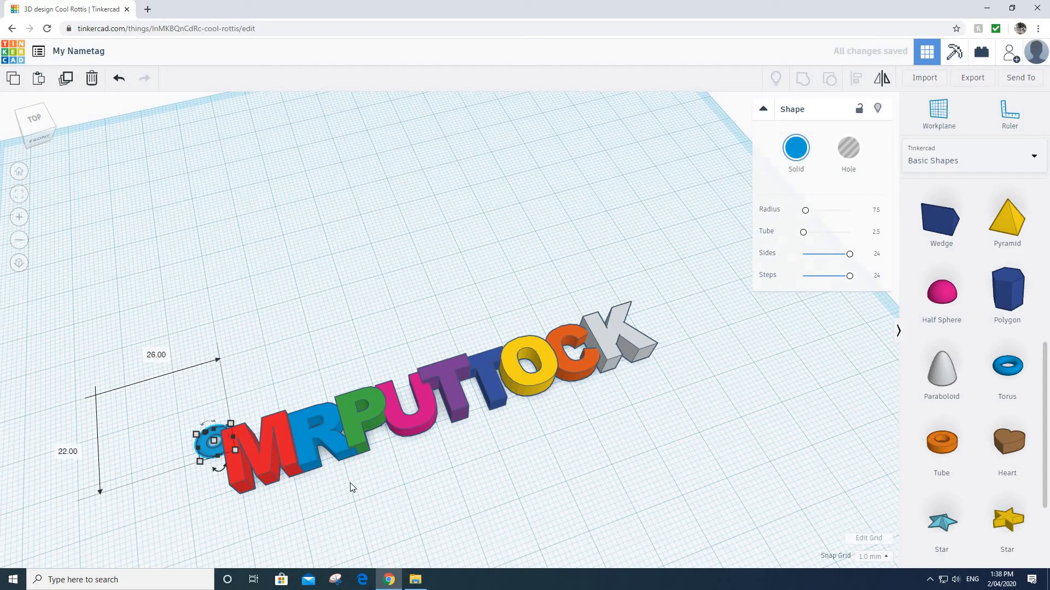
pyautogui.moveTo(350, 484); pyautogui.dragTo(820, 394, button='middle')
pyautogui.scroll(5, 540, 377)
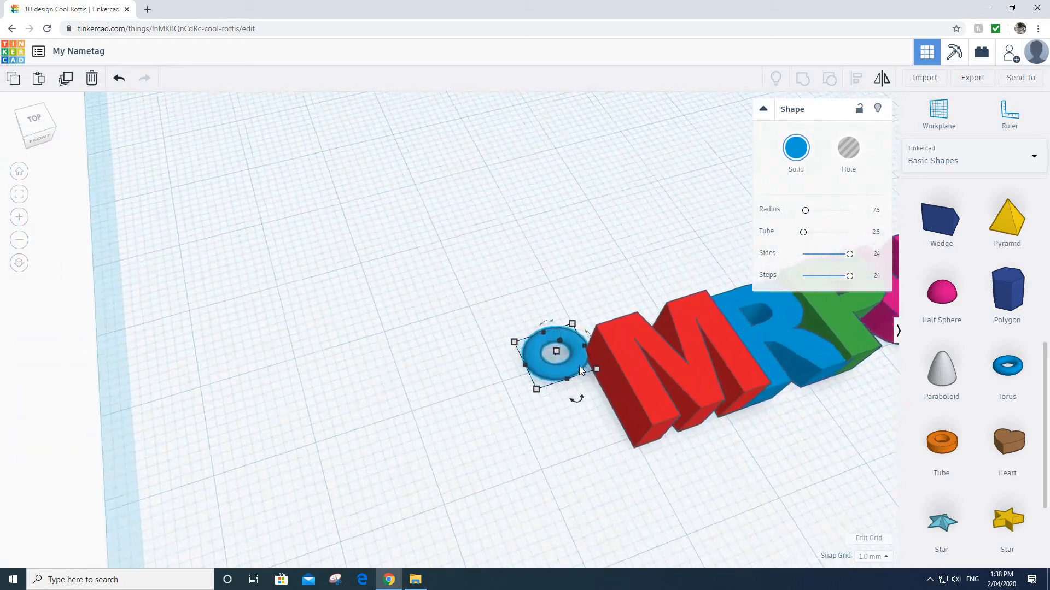
# Slide the torus down along the outer edge of the M so that it slightly overlaps the letter.
pyautogui.press('Down')
pyautogui.press('Down')
pyautogui.press('Down')
pyautogui.press('Down')
pyautogui.press('Down')
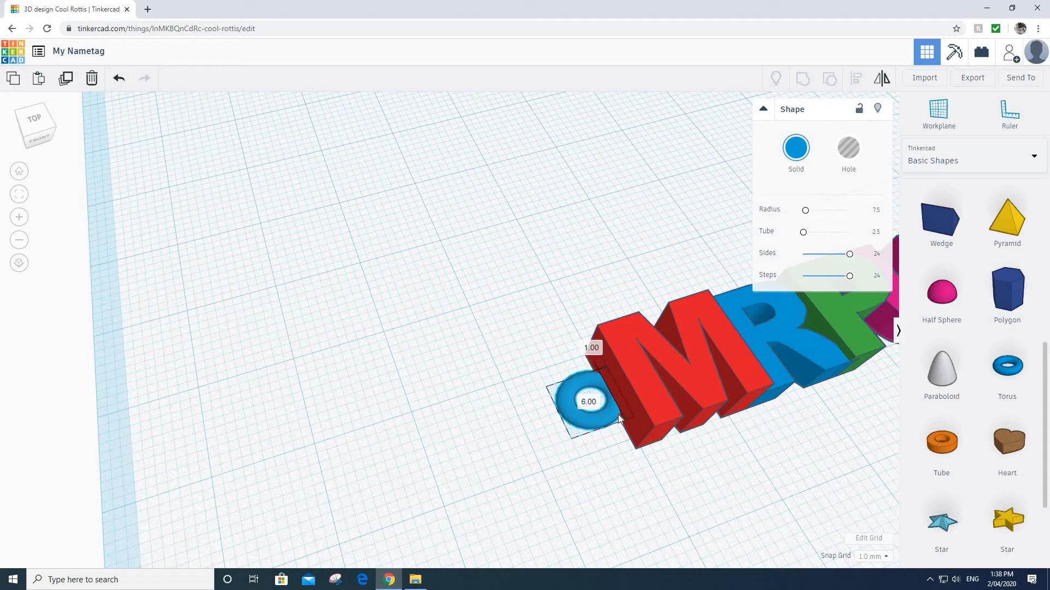
pyautogui.moveTo(601, 437); pyautogui.dragTo(554, 475, button='right')
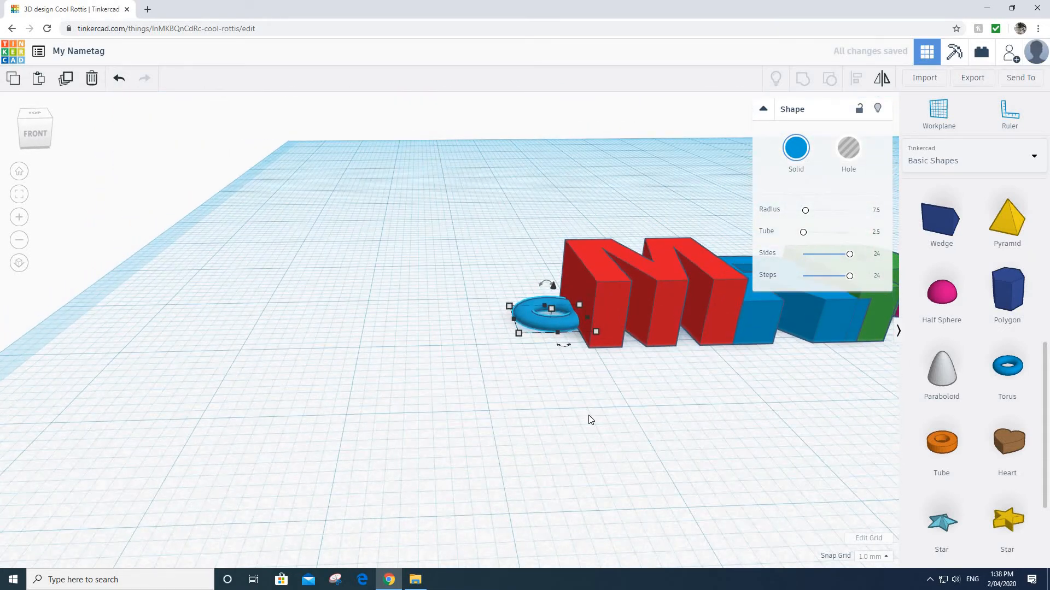
# Stretch the torus slightly taller to make the keyring loop thicker.
pyautogui.moveTo(589, 420); pyautogui.dragTo(553, 383, button='right')
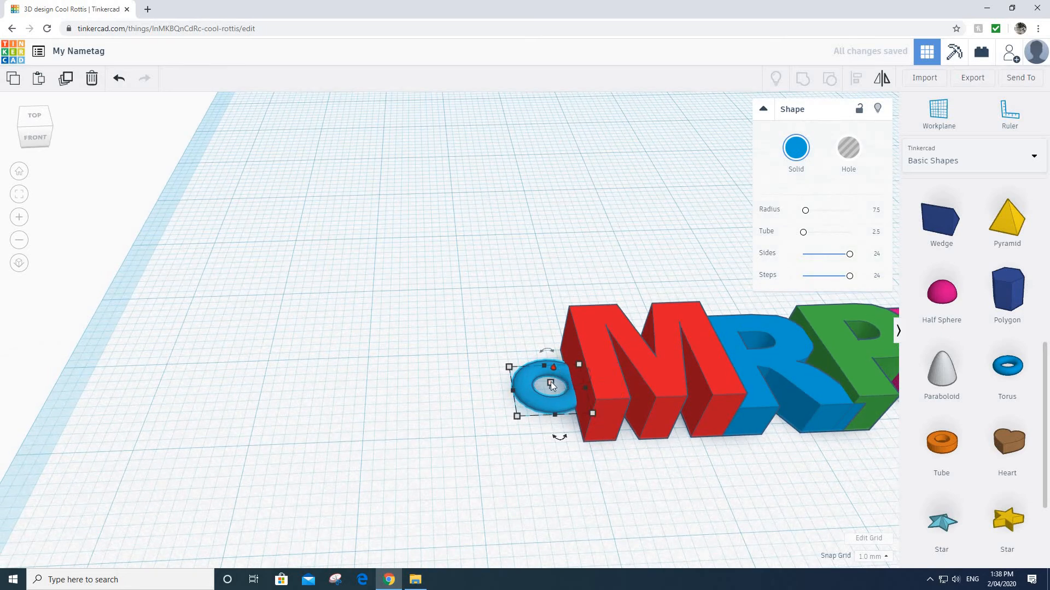
pyautogui.moveTo(551, 385)
pyautogui.moveTo(551, 384); pyautogui.dragTo(551, 376)
pyautogui.moveTo(543, 405); pyautogui.dragTo(522, 460, button='right')
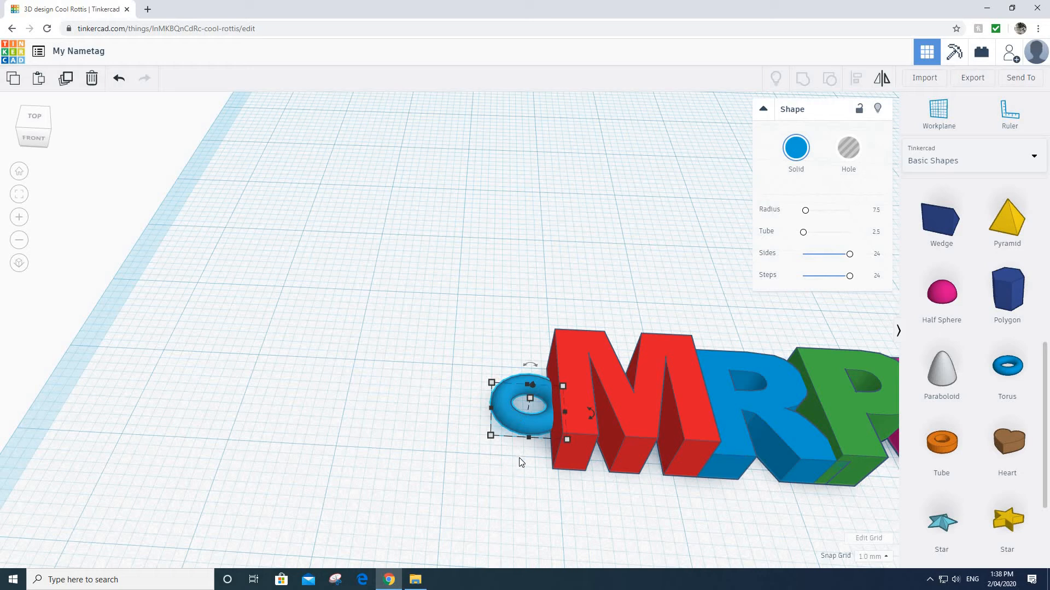
# Try raising the torus 1 mm above the workplane and bring it back down to the workplane.
pyautogui.moveTo(524, 412); pyautogui.dragTo(525, 234, button='right')
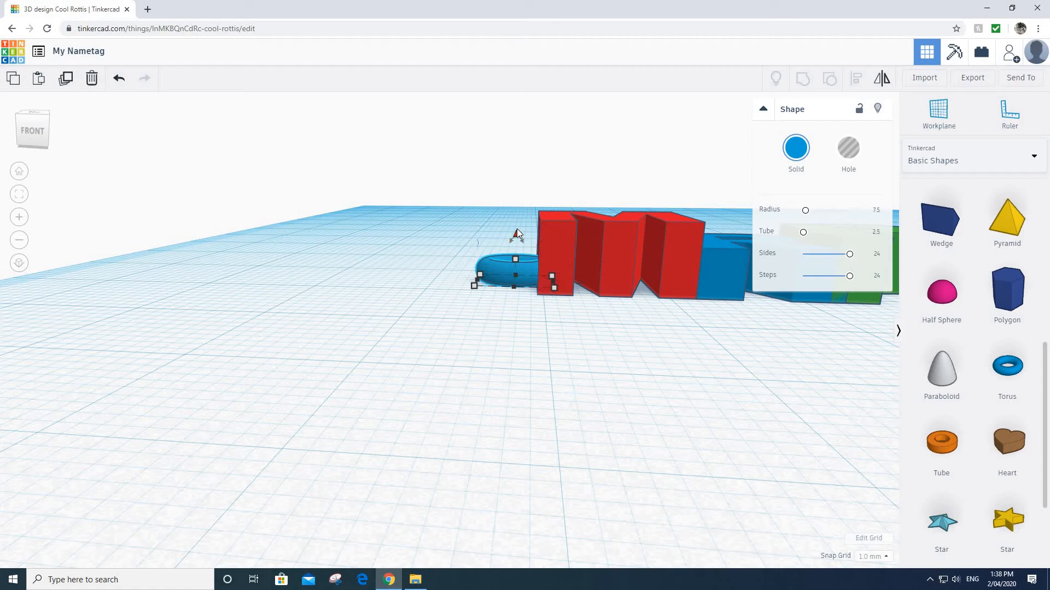
pyautogui.moveTo(517, 229); pyautogui.dragTo(520, 221)
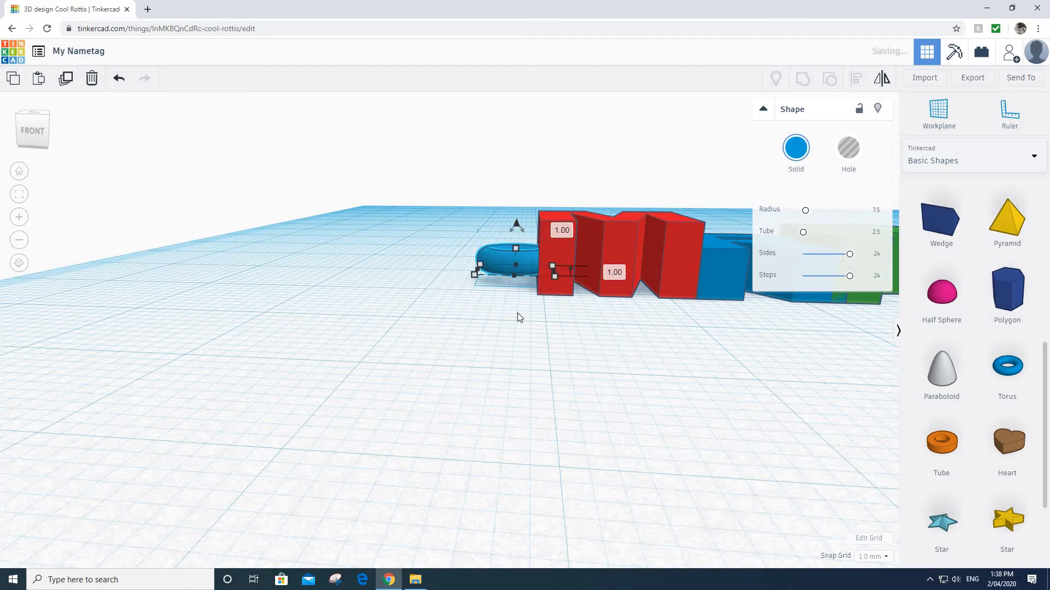
pyautogui.moveTo(519, 318); pyautogui.dragTo(515, 255, button='right')
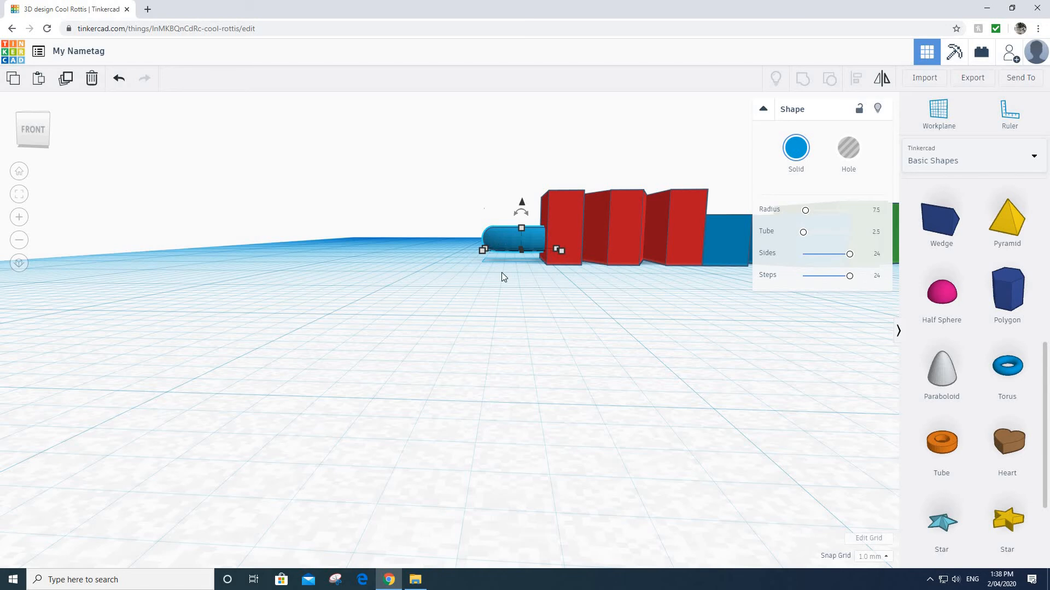
pyautogui.moveTo(539, 281); pyautogui.dragTo(556, 268, button='right')
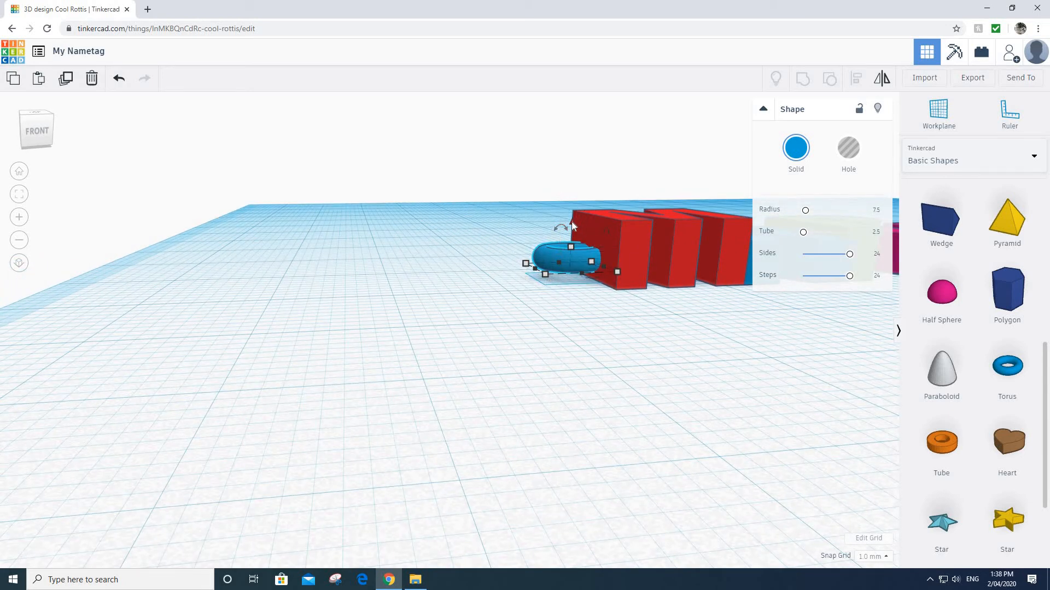
pyautogui.moveTo(572, 223); pyautogui.dragTo(572, 237)
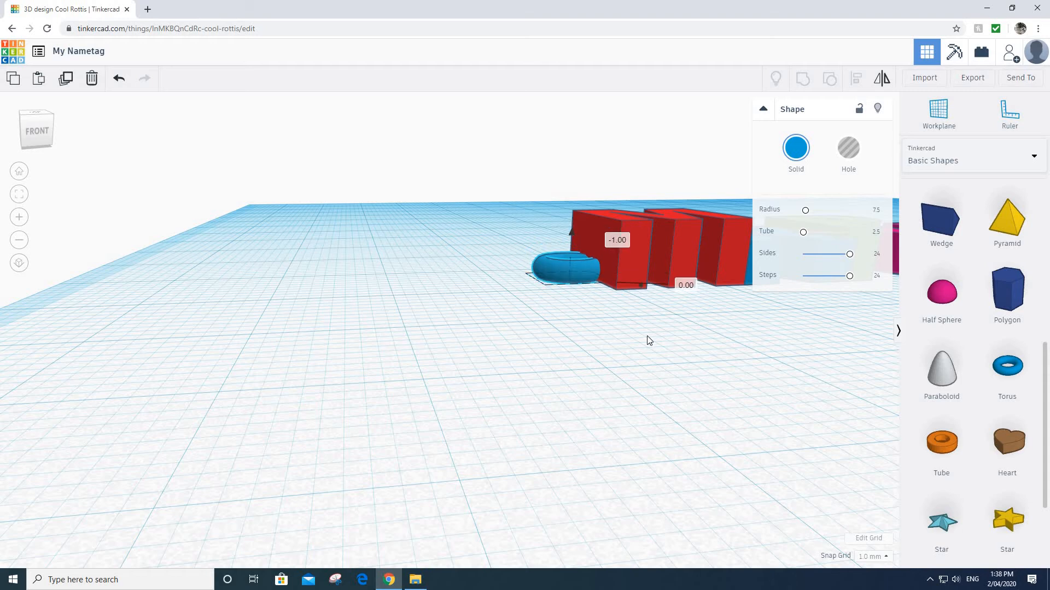
pyautogui.moveTo(615, 307); pyautogui.dragTo(476, 353, button='right')
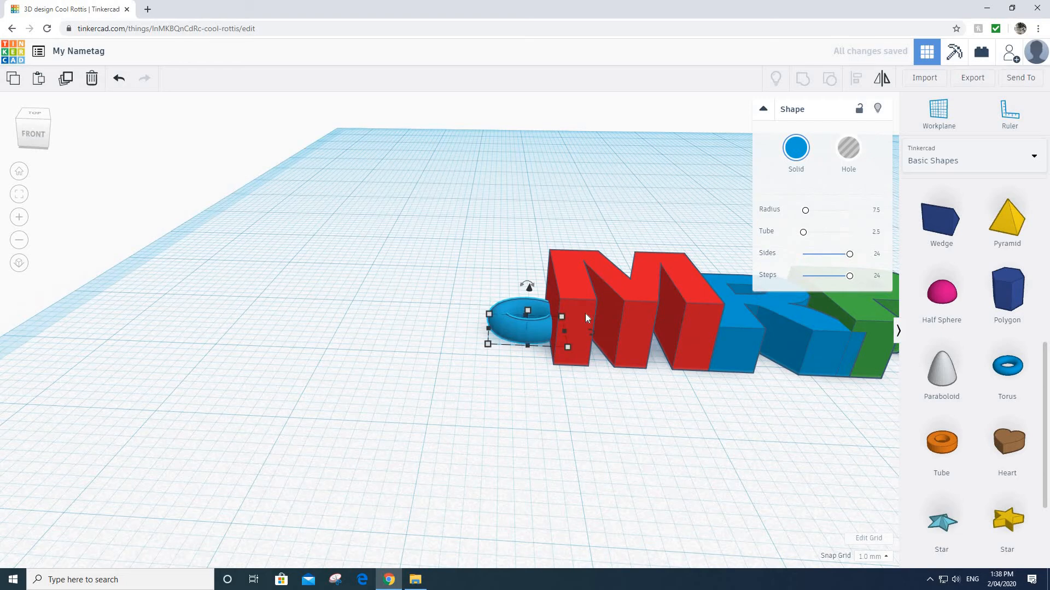
# Select the torus together with all nine letters and group them into a single shape.
pyautogui.moveTo(688, 366); pyautogui.dragTo(824, 409, button='right')
pyautogui.scroll(-4, 762, 408)
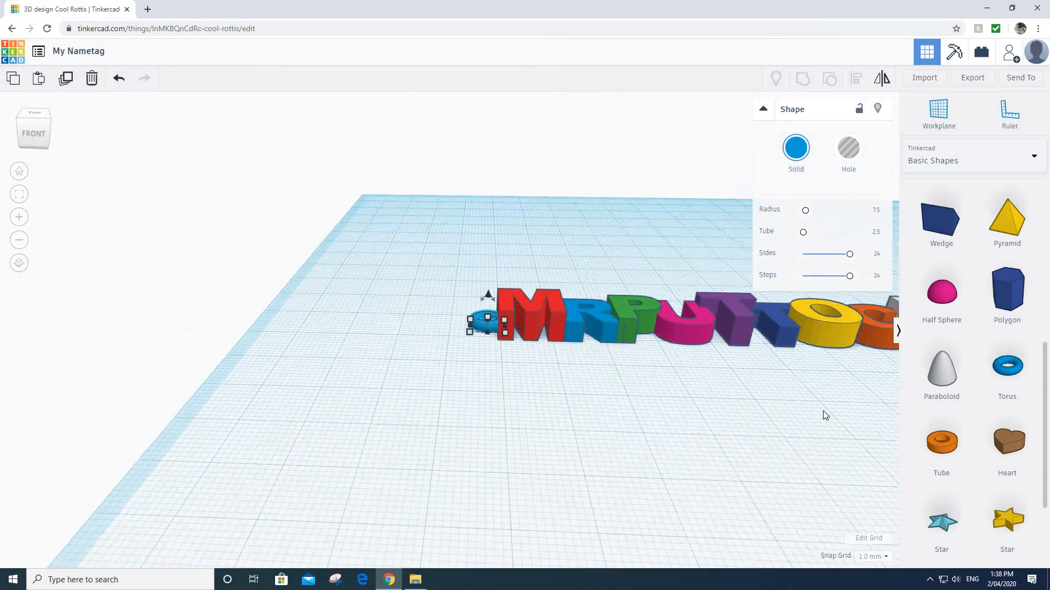
pyautogui.scroll(-2, 826, 408)
pyautogui.moveTo(447, 270); pyautogui.dragTo(878, 403)
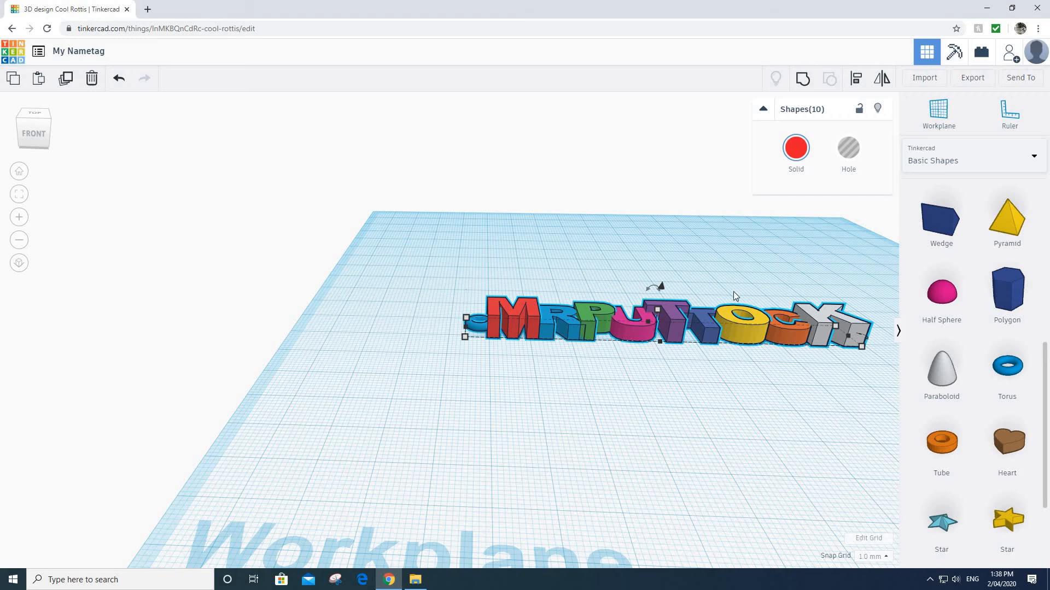
pyautogui.moveTo(733, 292); pyautogui.dragTo(590, 417, button='right')
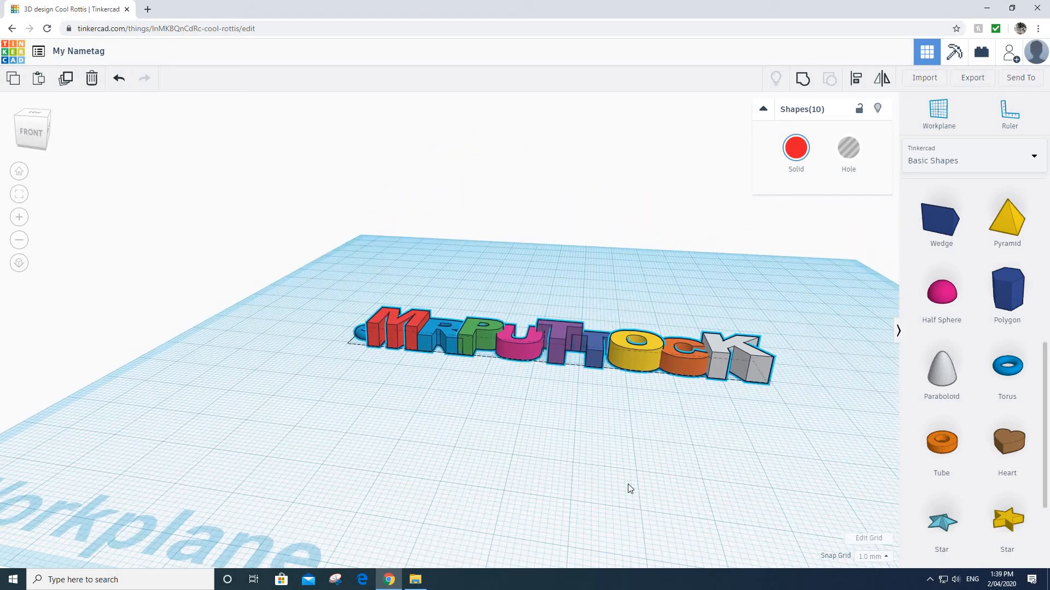
pyautogui.moveTo(630, 488); pyautogui.dragTo(622, 467, button='right')
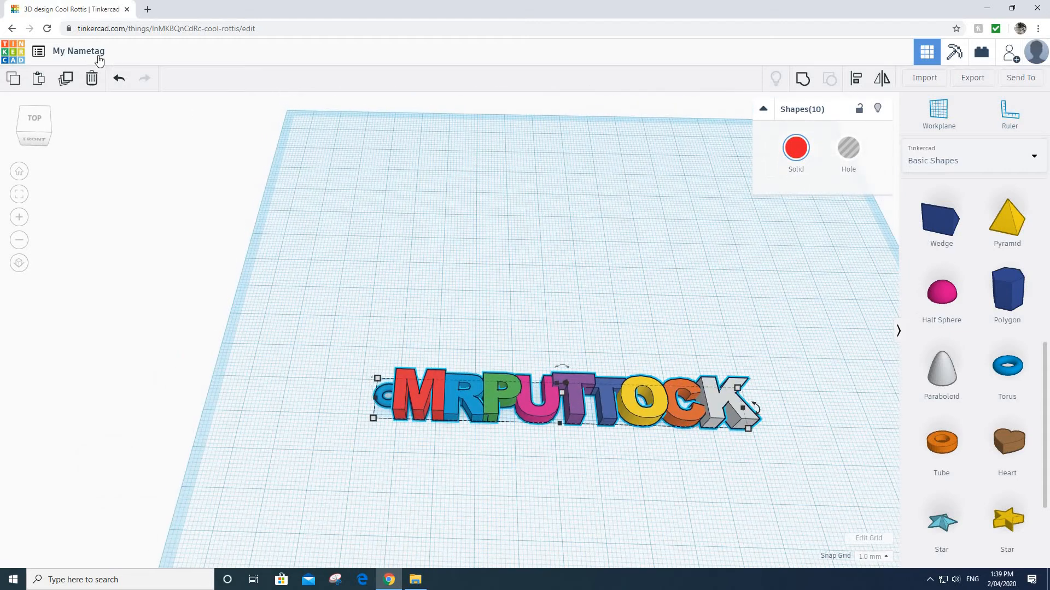
pyautogui.moveTo(834, 348); pyautogui.dragTo(325, 450)
pyautogui.click(800, 80)
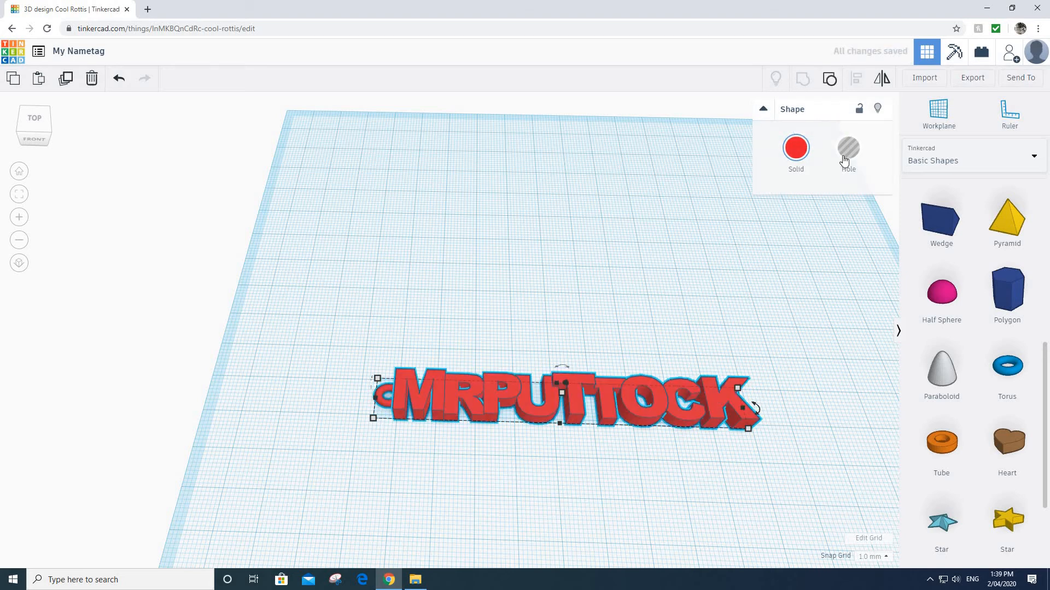
# Ungroup the nametag into its separately coloured shapes and clear the selection.
pyautogui.click(831, 87)
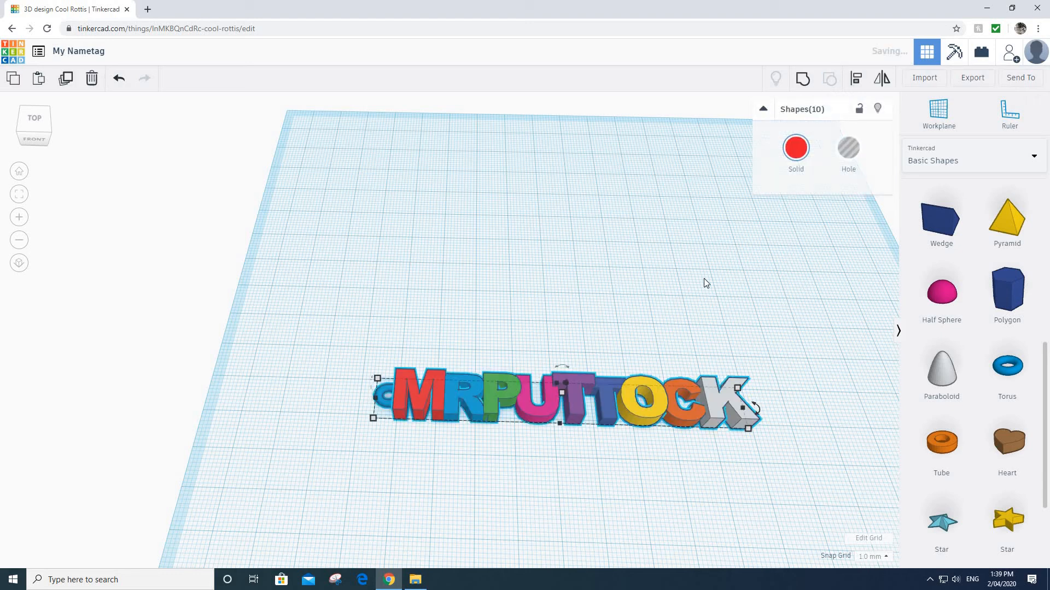
pyautogui.click(612, 350)
pyautogui.moveTo(581, 283); pyautogui.dragTo(577, 371, button='right')
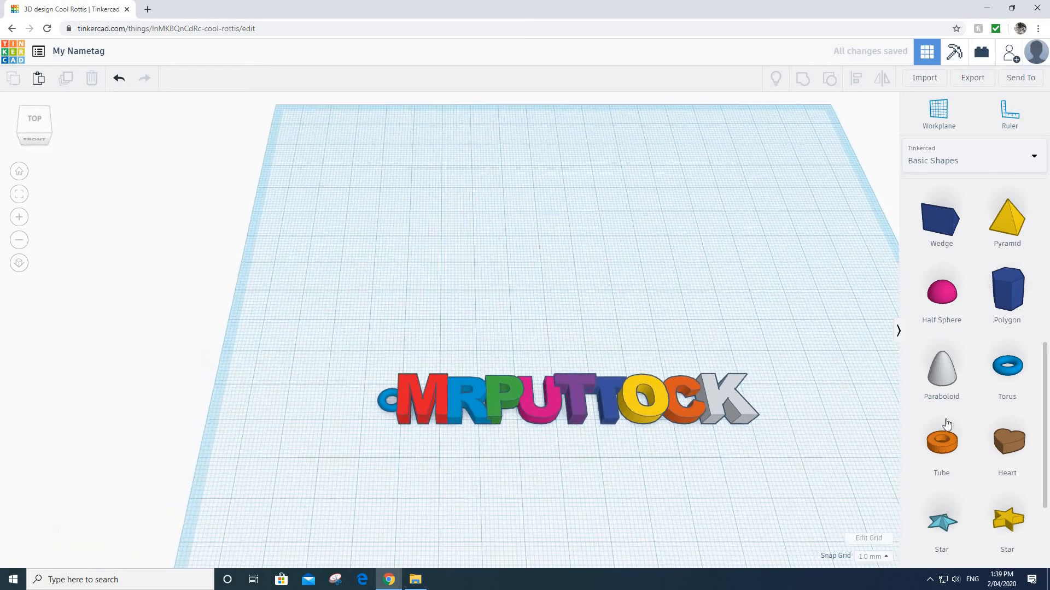